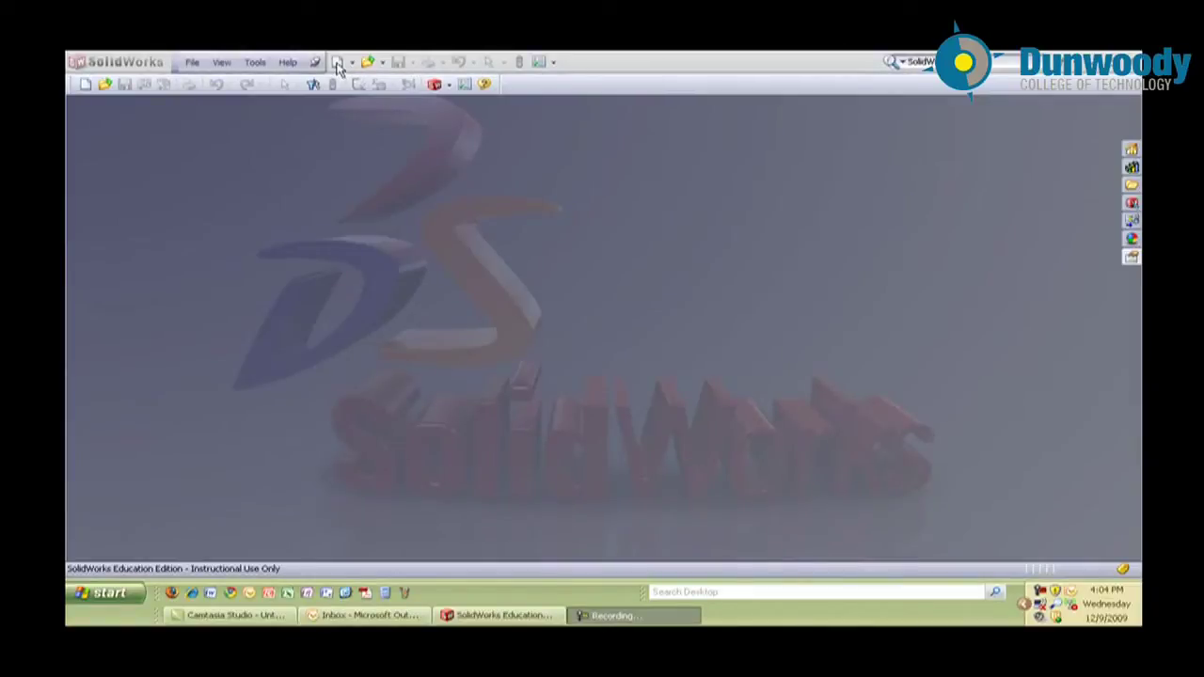
Create a new blank Part document, Part1
left_click(337, 63)
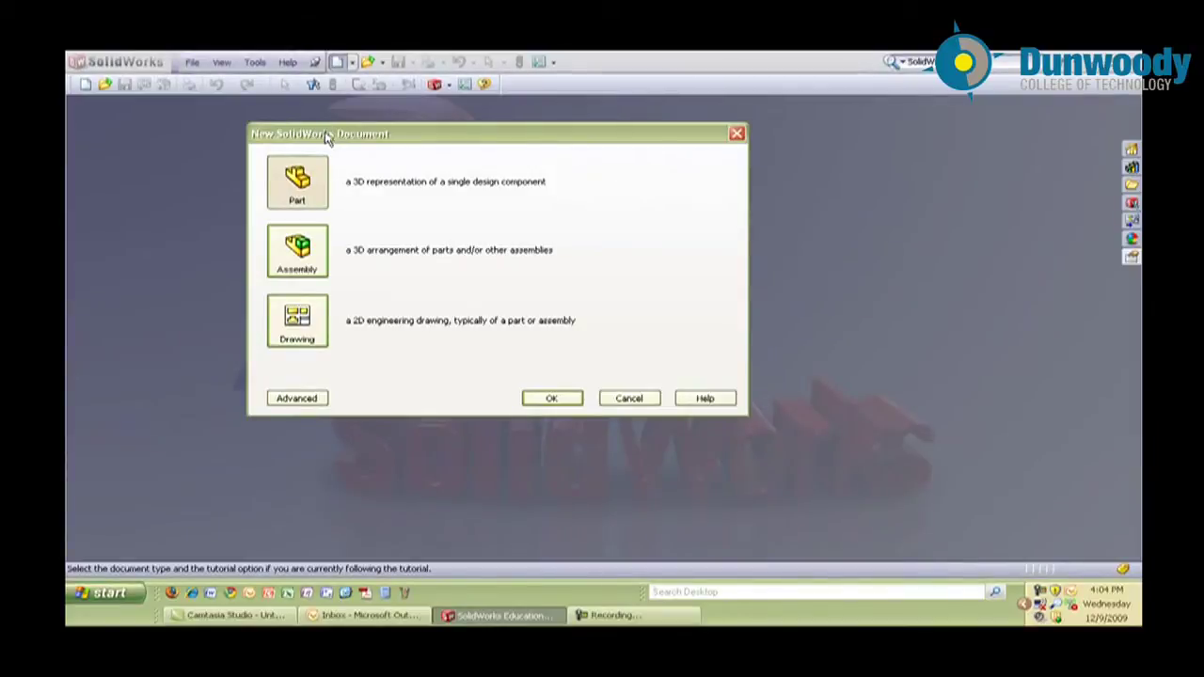
left_click(316, 204)
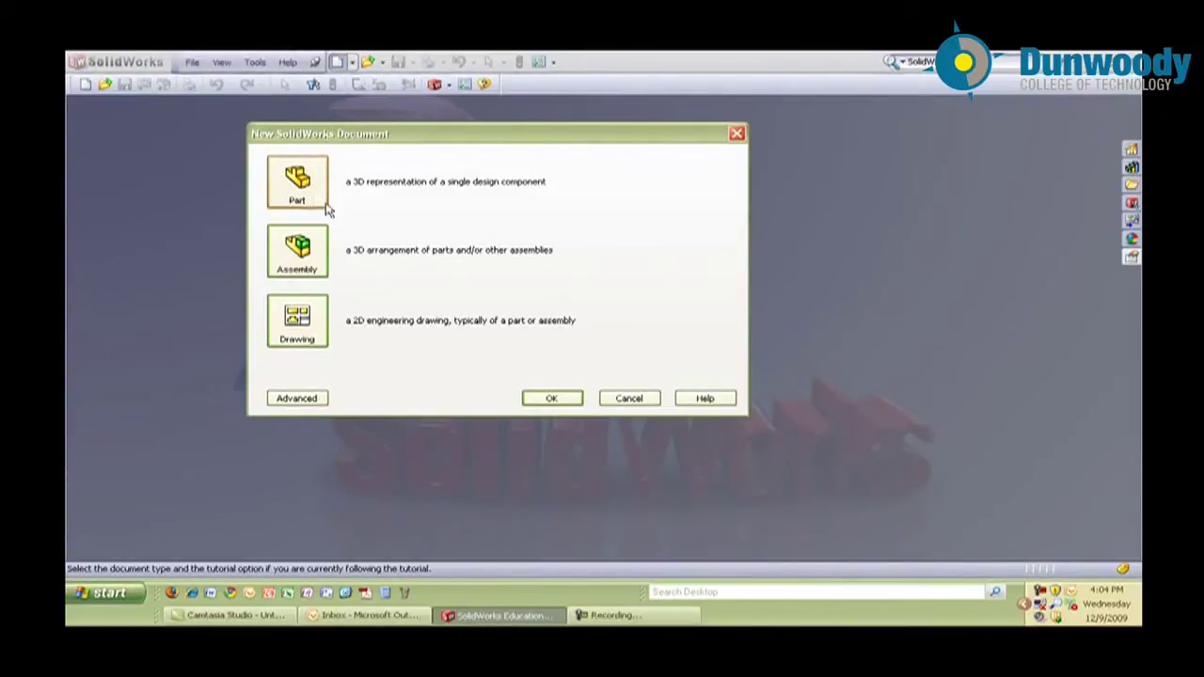
left_click(557, 398)
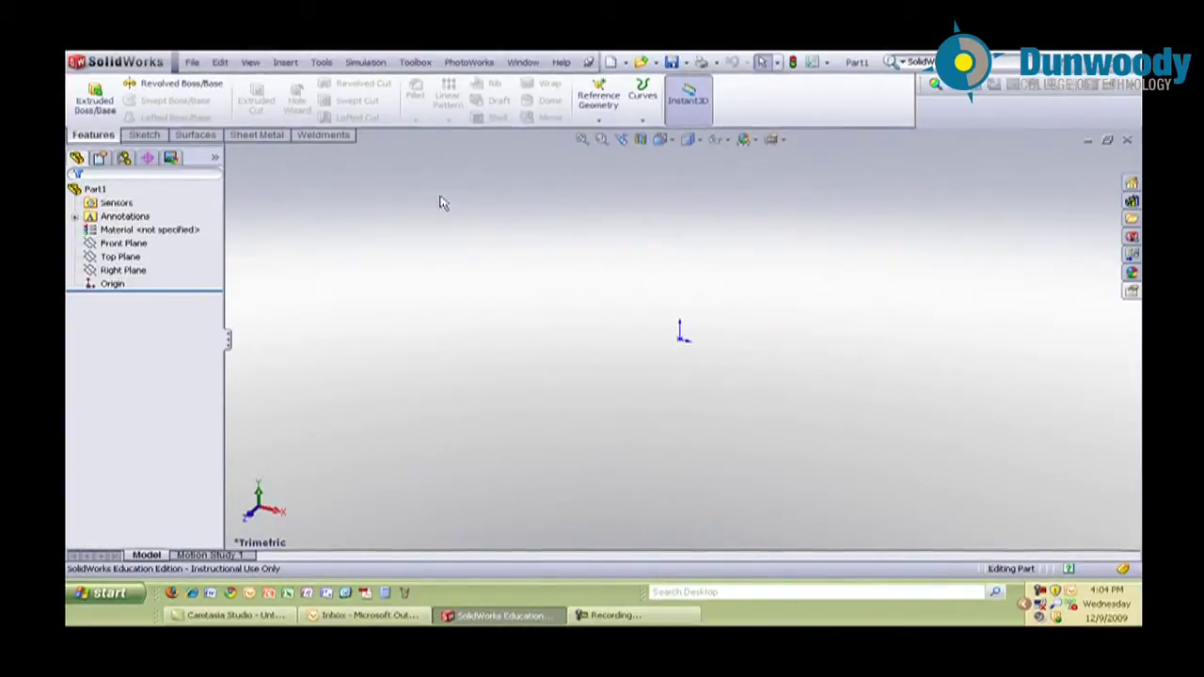
Set the part's drafting standard to ANSI in Document Properties
left_click(322, 64)
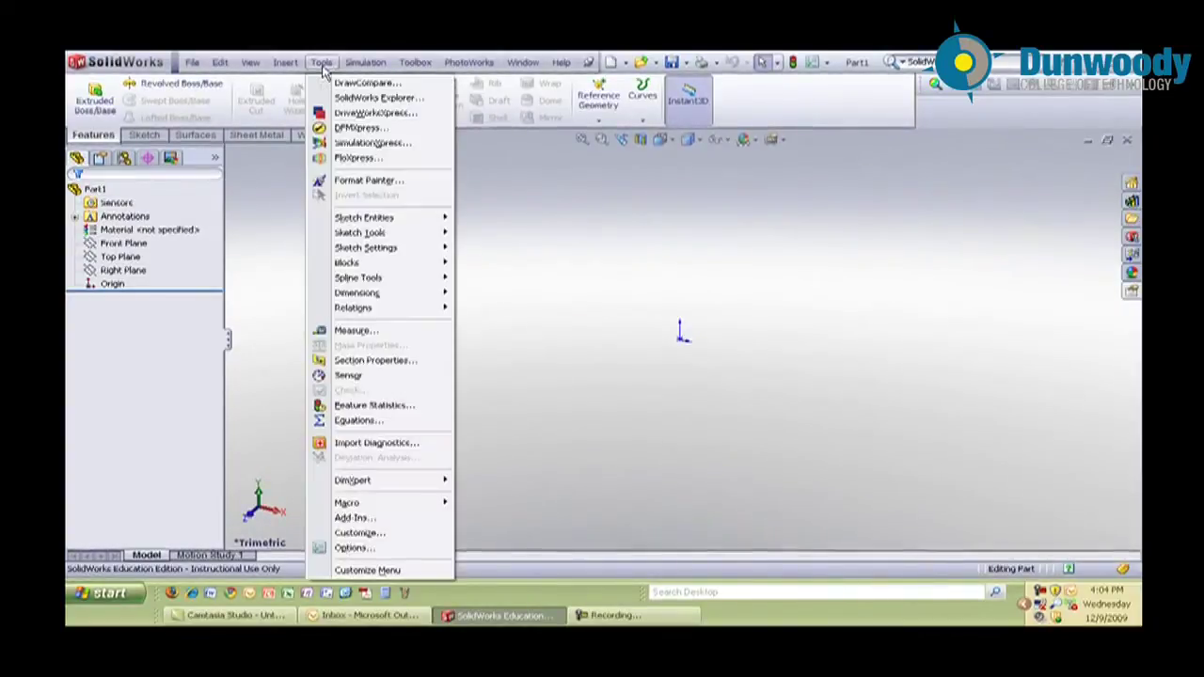
left_click(357, 550)
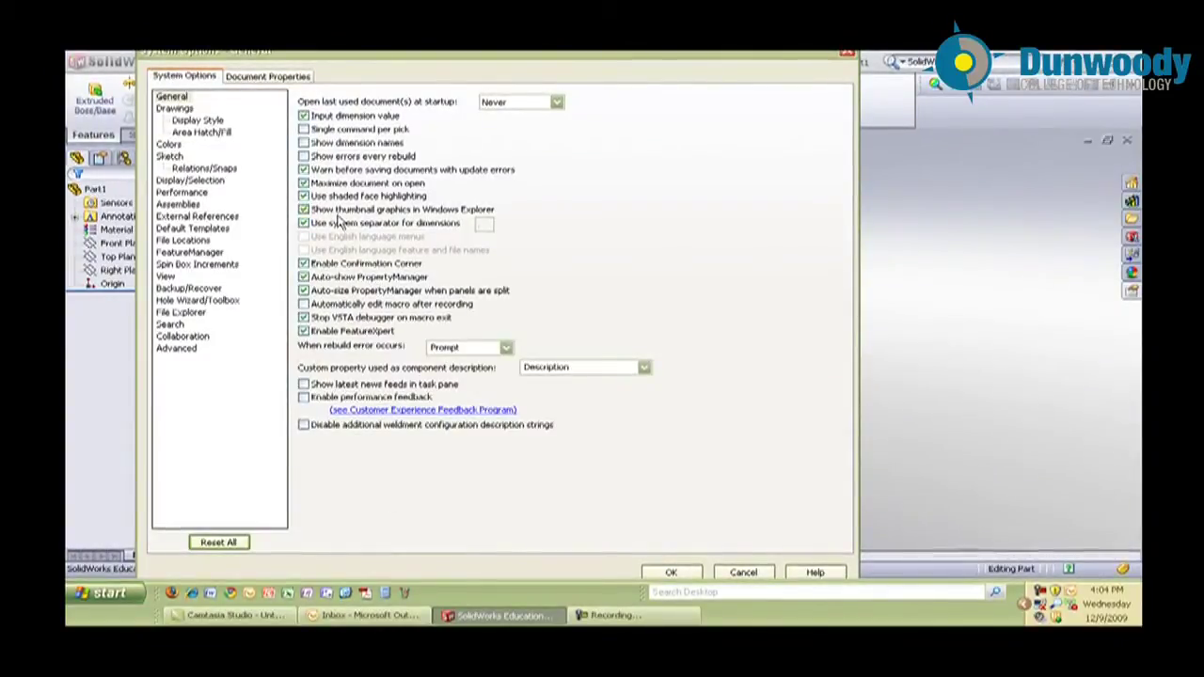
left_click(263, 79)
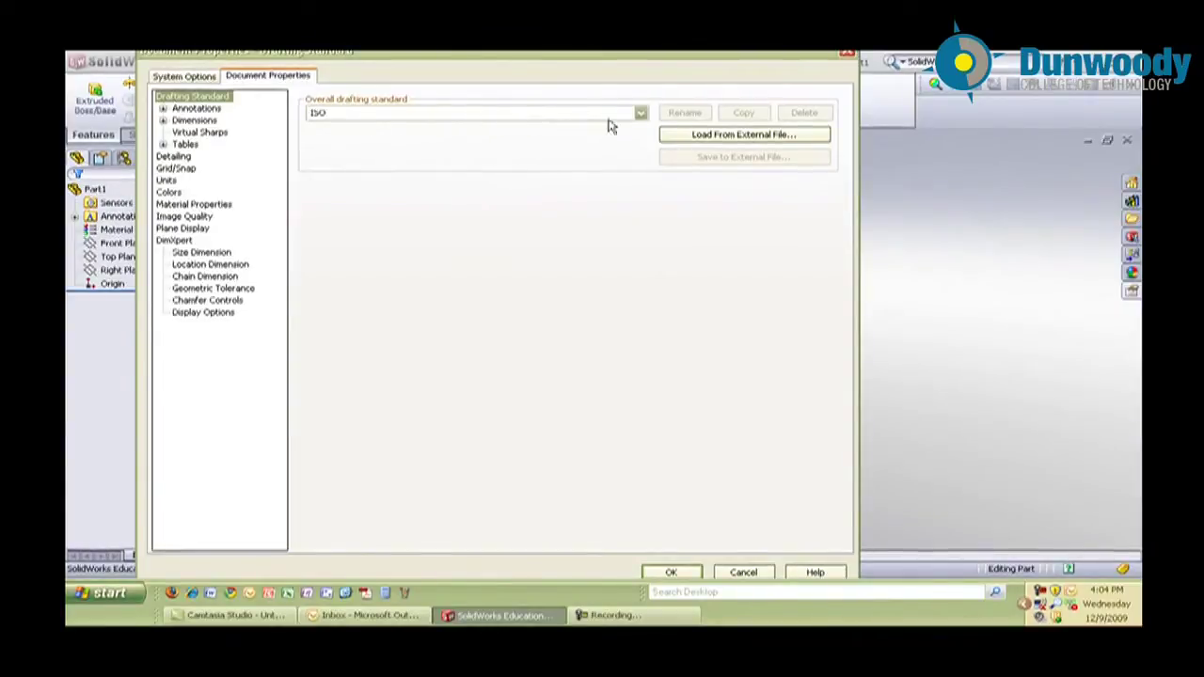
left_click(640, 114)
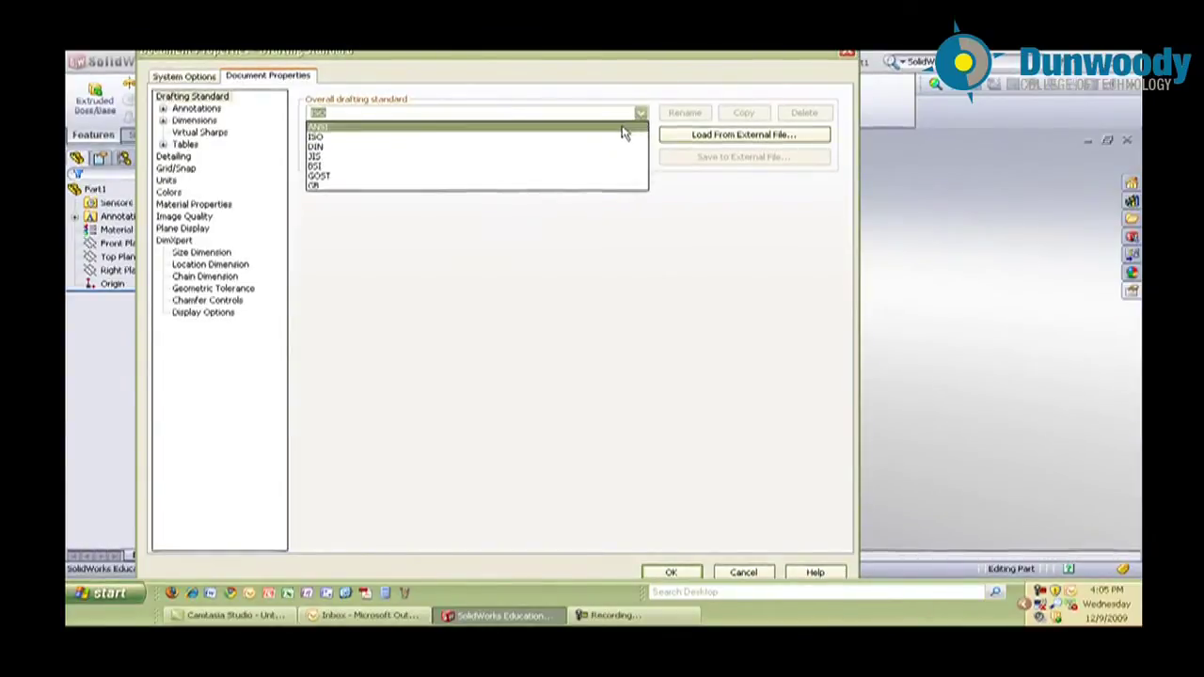
left_click(621, 128)
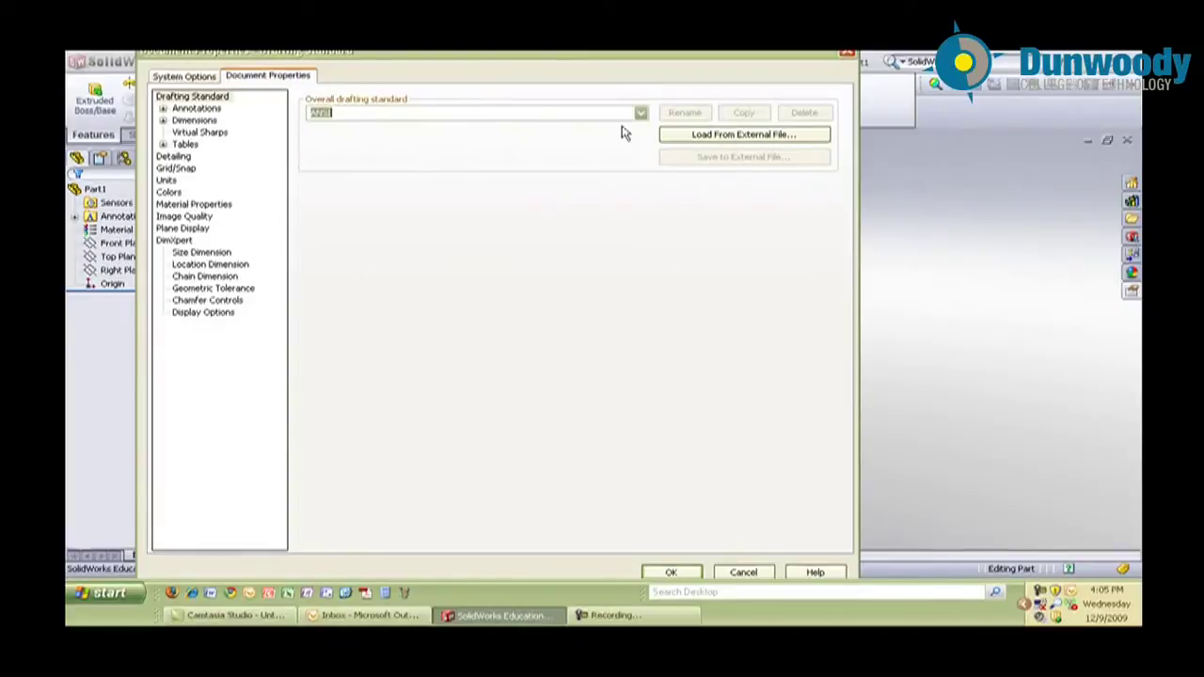
Keep IPS inch units with .123 length decimals and no angle decimals, and close Options
left_click(165, 181)
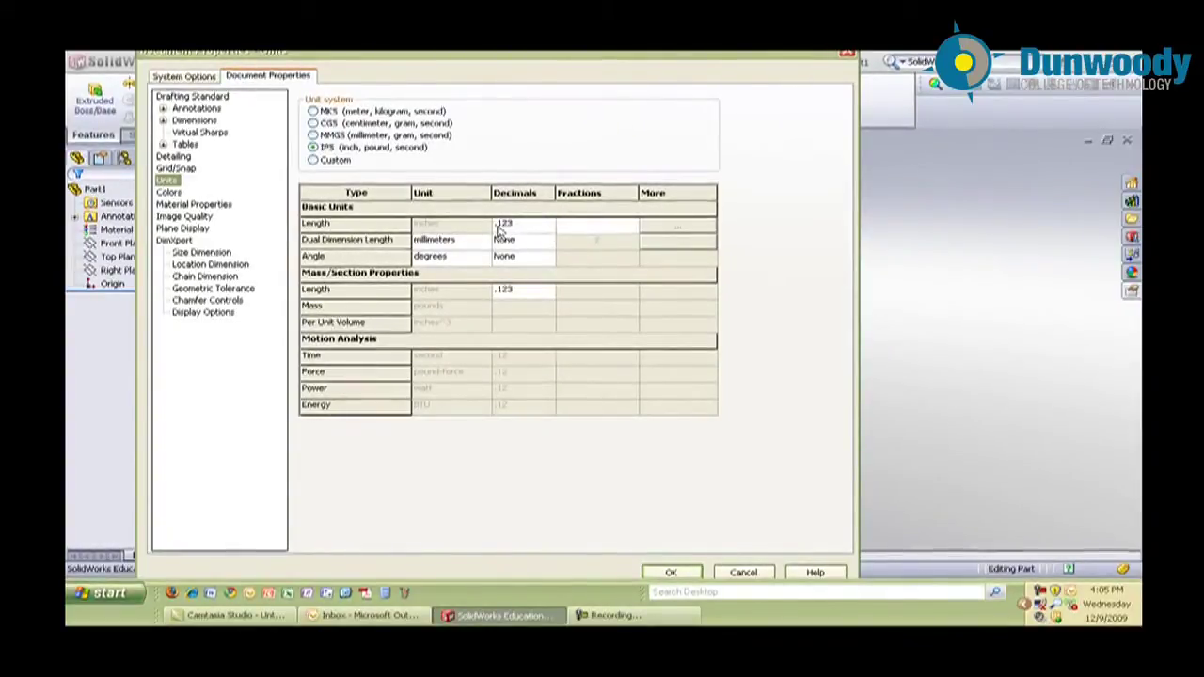
left_click(550, 228)
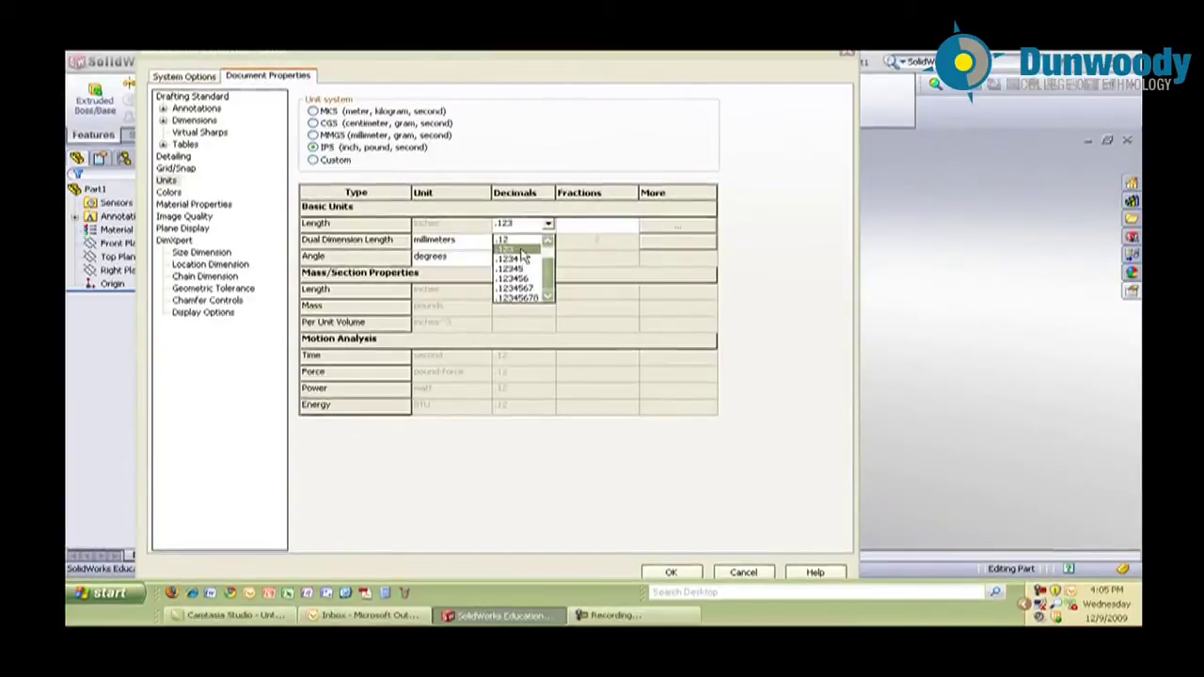
left_click(521, 249)
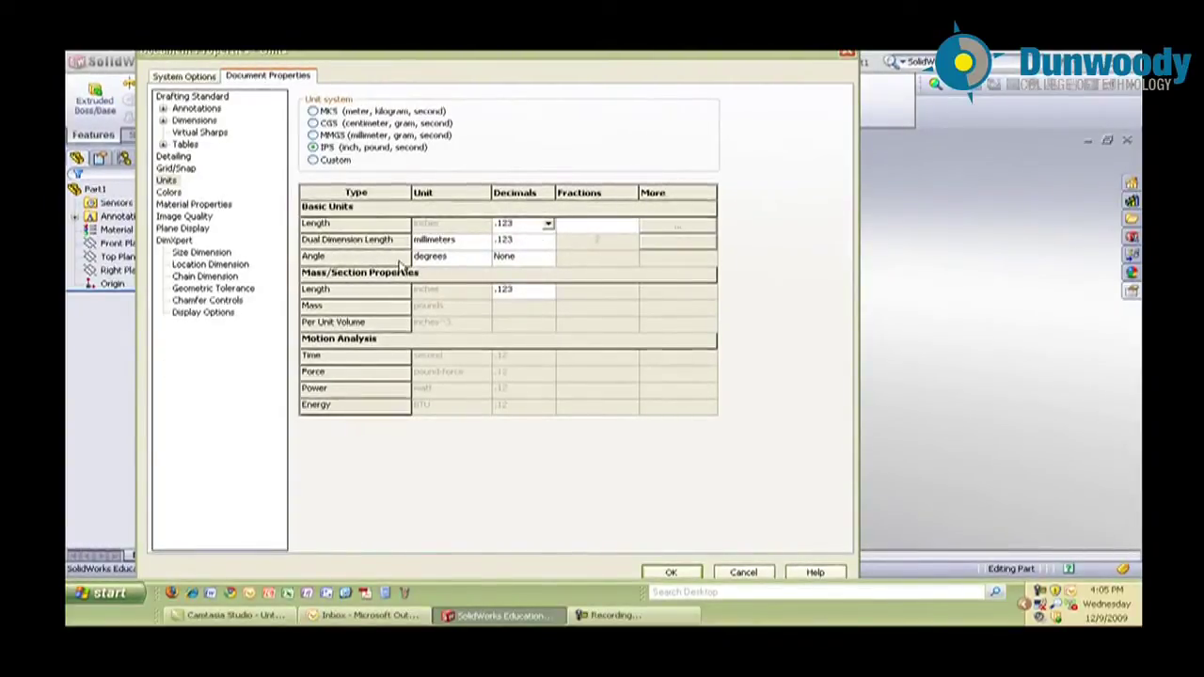
left_click(548, 259)
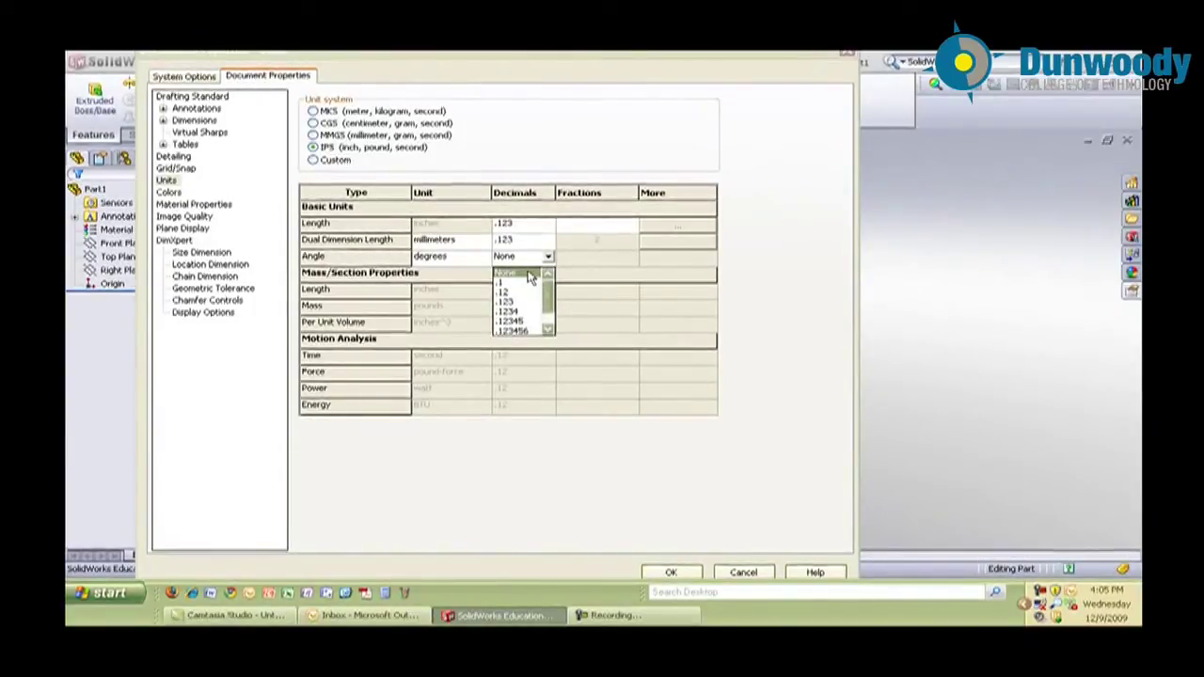
left_click(529, 277)
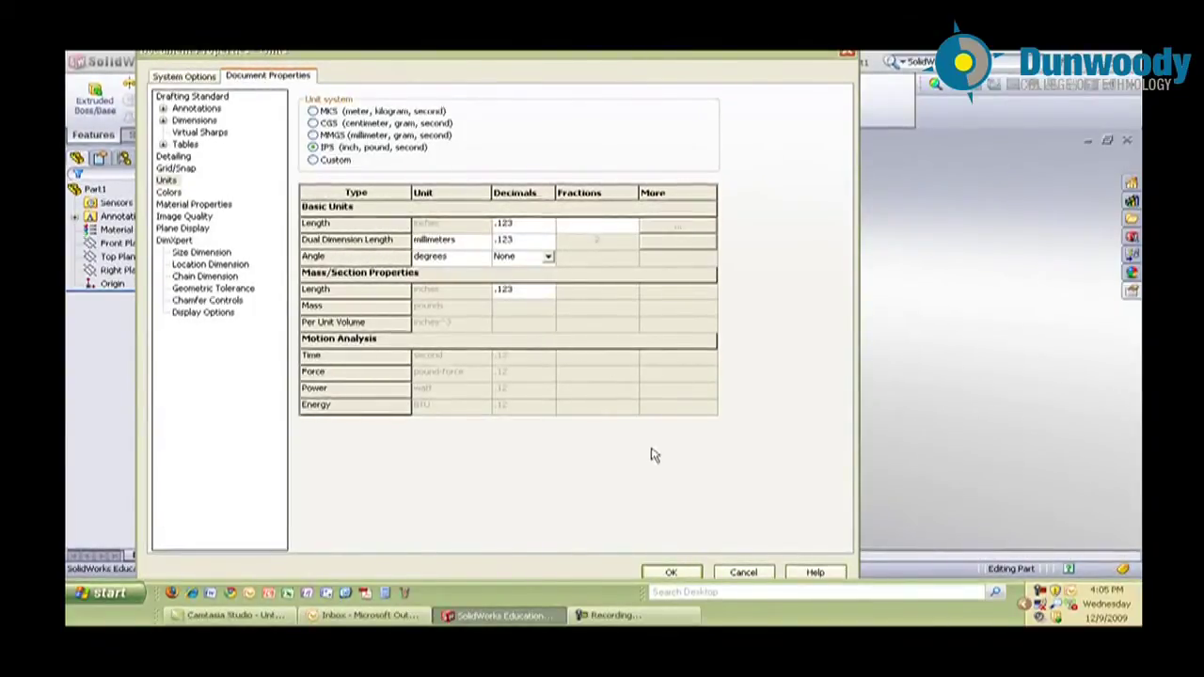
left_click(671, 573)
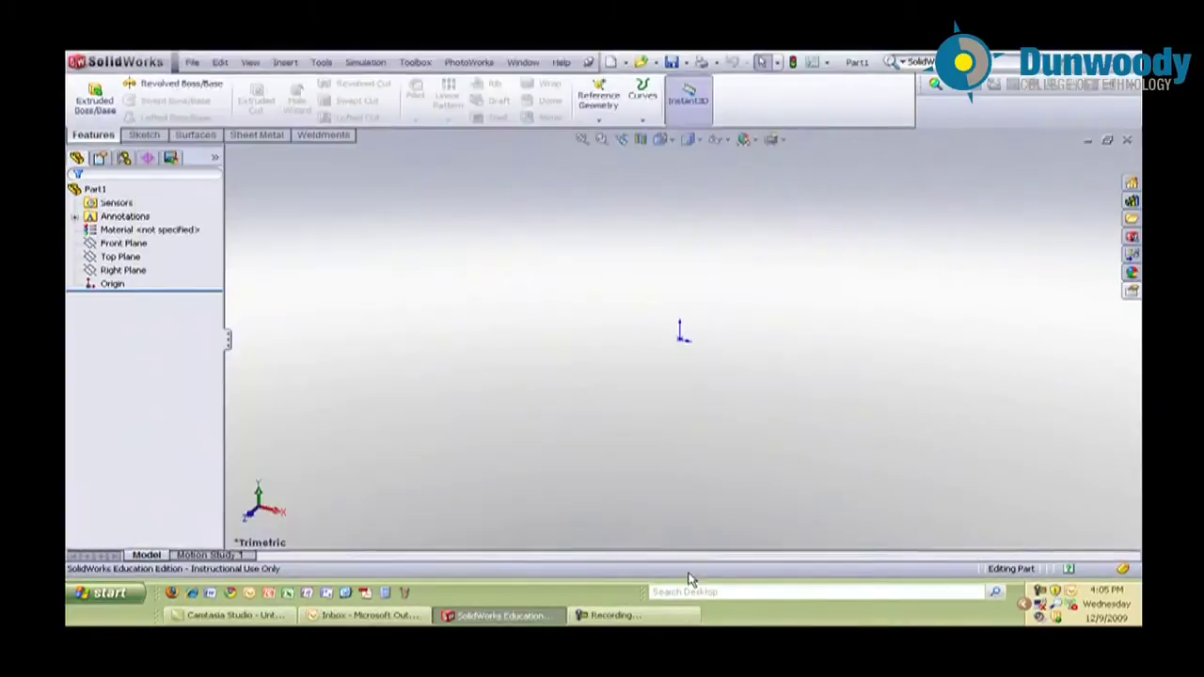
Start Sketch1 on the Front Plane, viewed face-on
right_click(134, 247)
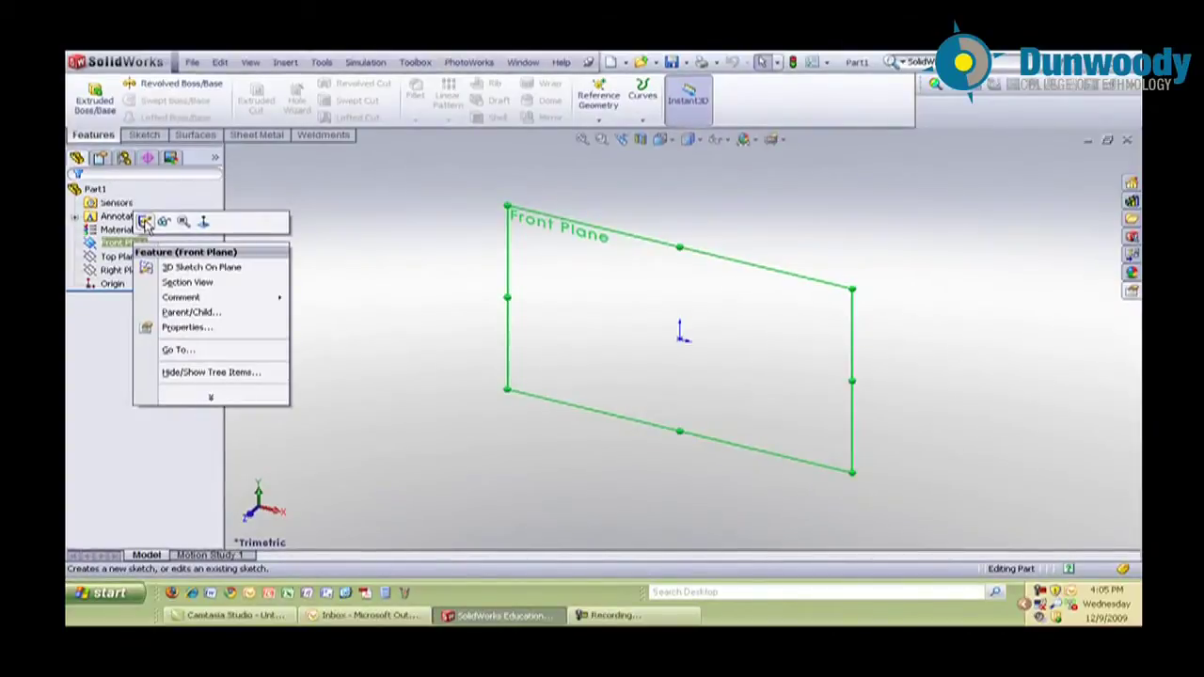
left_click(145, 222)
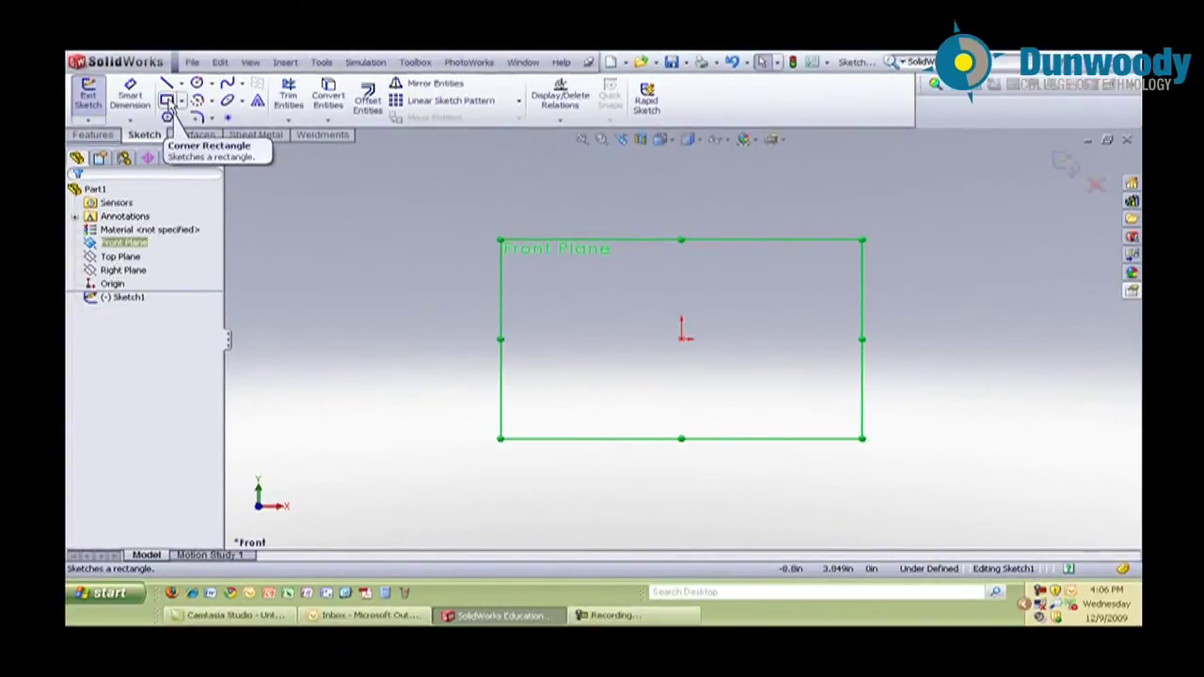
Draw a corner rectangle from the origin up and to the right
left_click(167, 101)
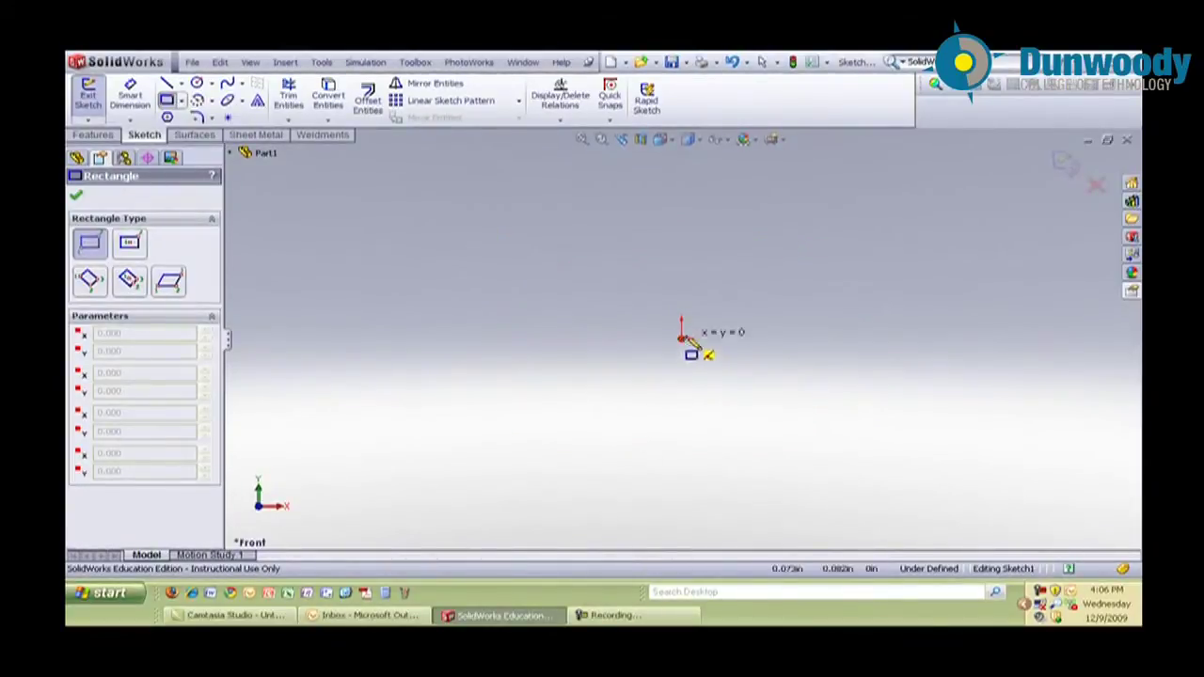
left_click_drag(682, 337, 1011, 201)
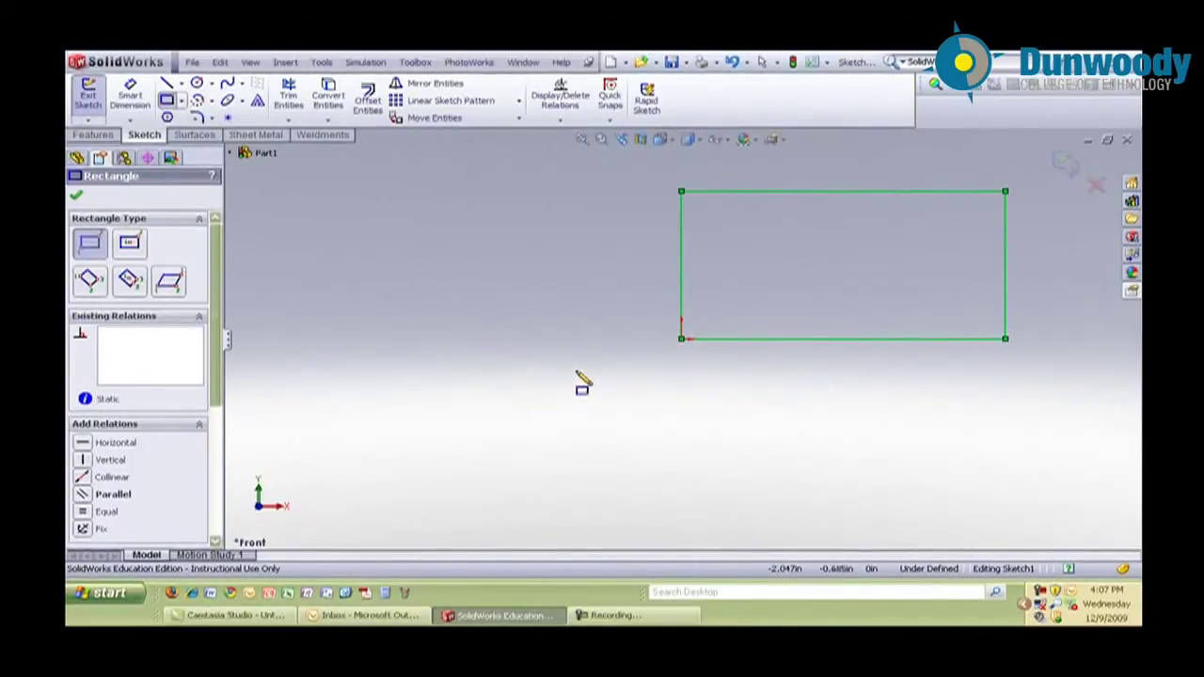
key("Escape")
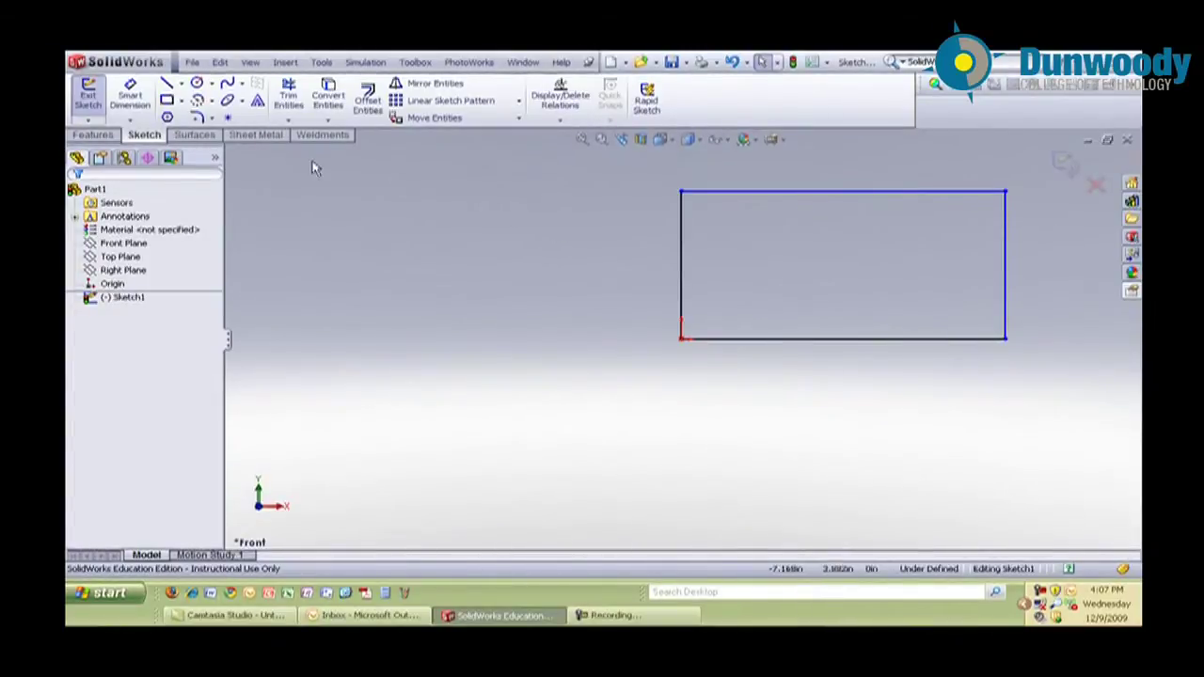
Dimension the rectangle's left-edge height (3 in) and bottom width (5 in)
left_click(131, 98)
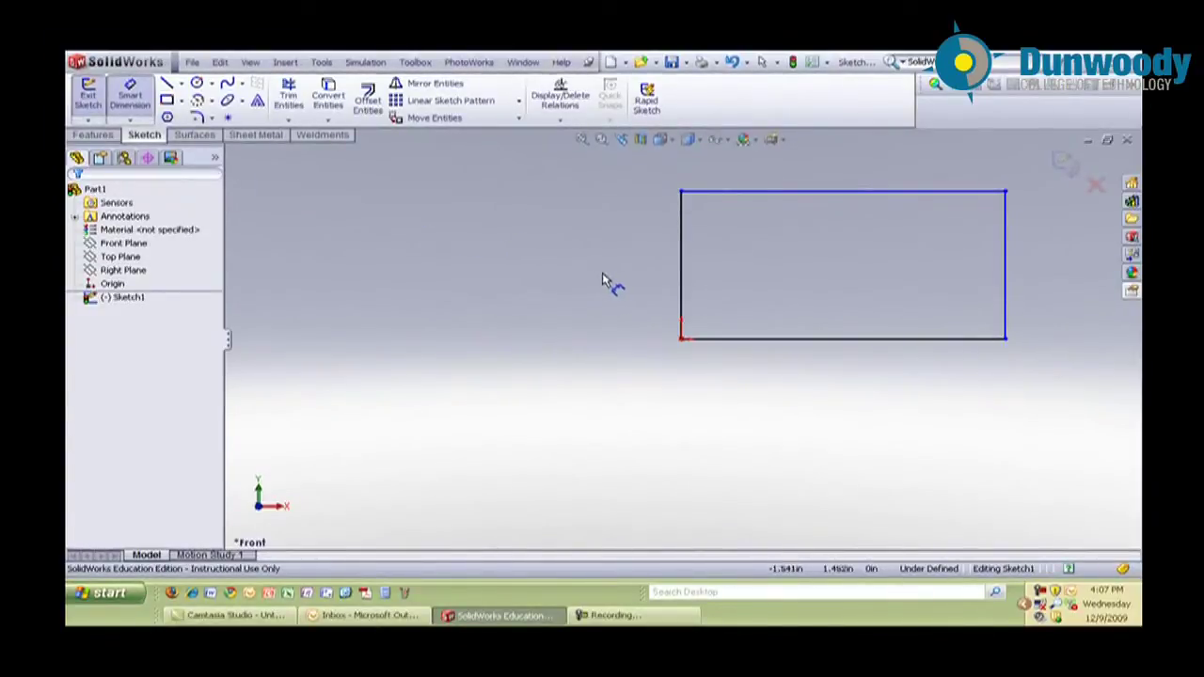
left_click(684, 291)
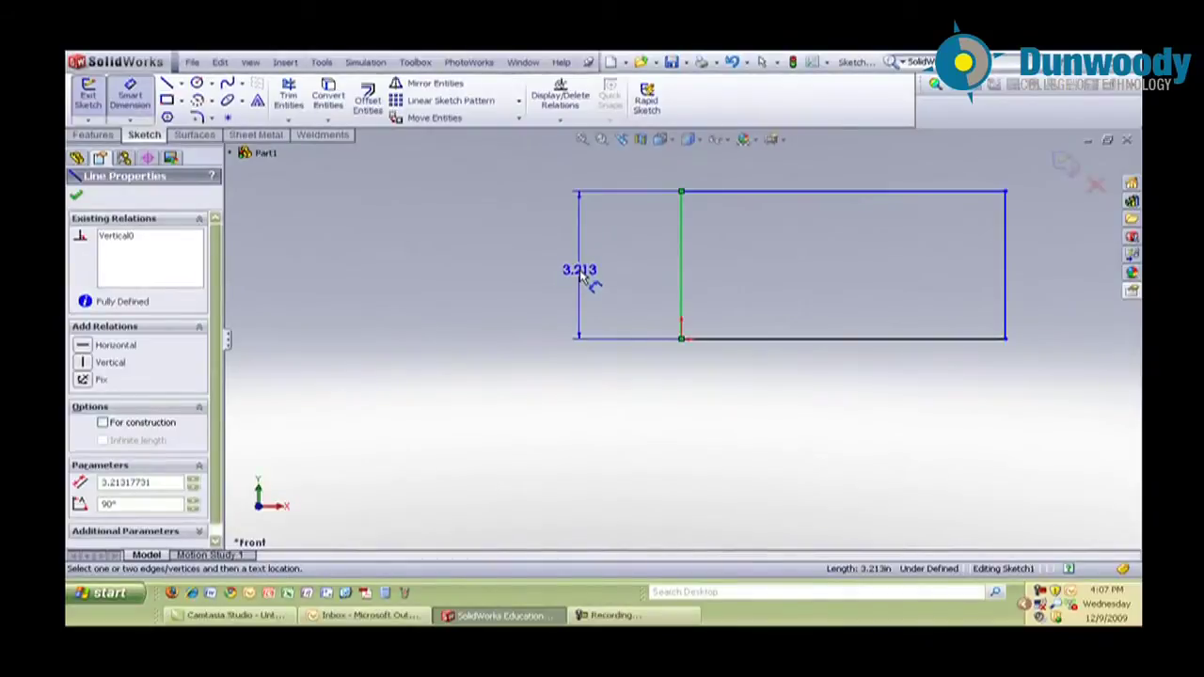
left_click(581, 274)
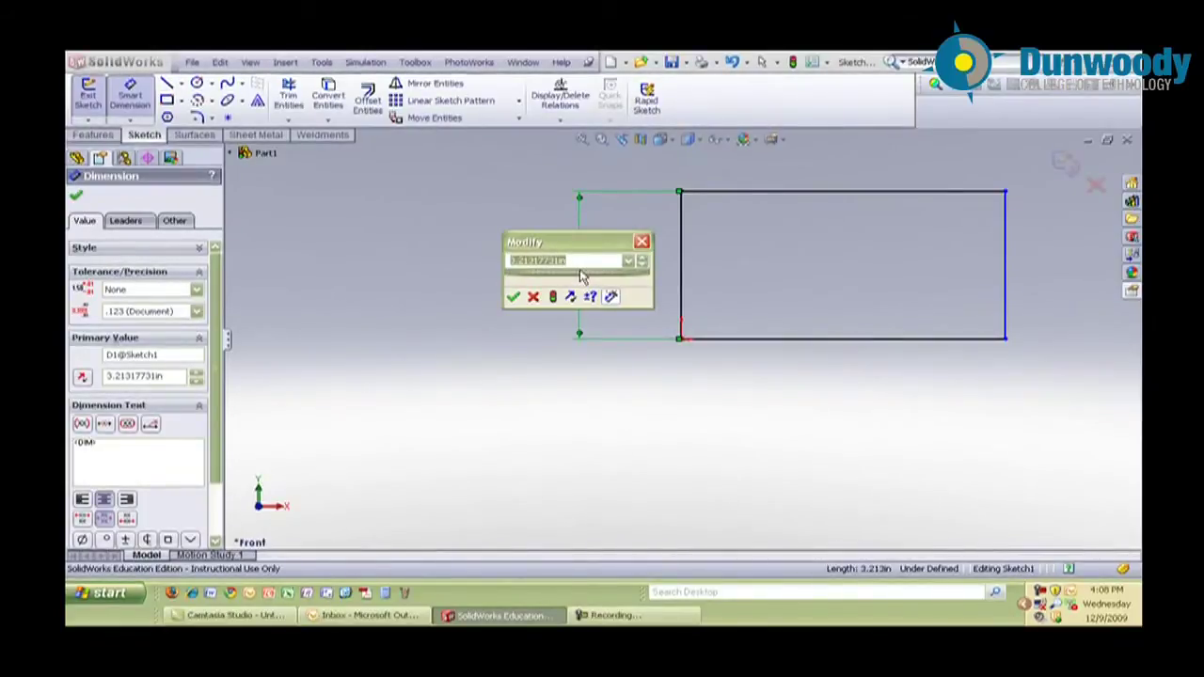
type("2")
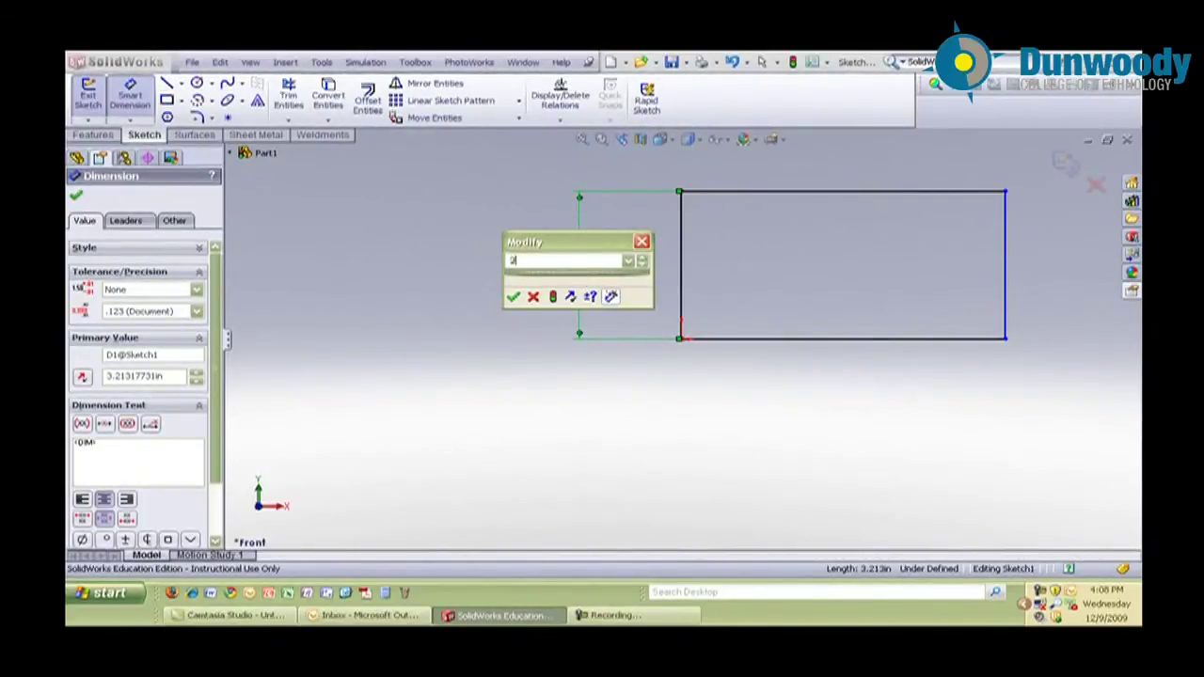
left_click(514, 297)
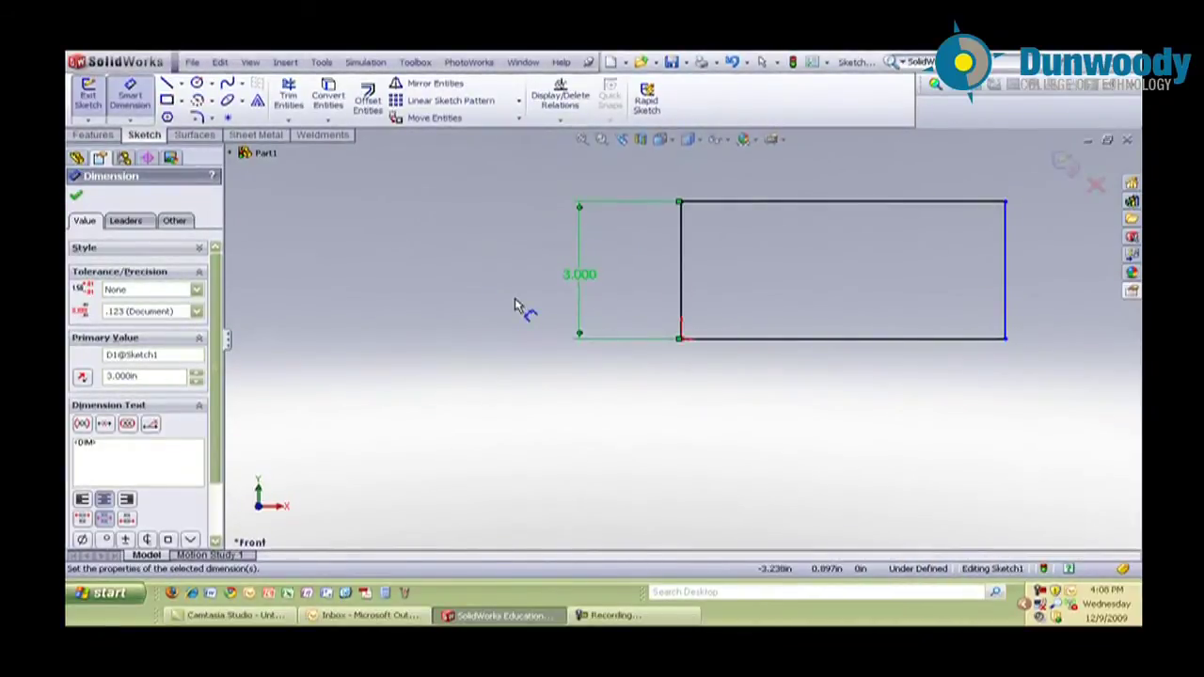
left_click(818, 340)
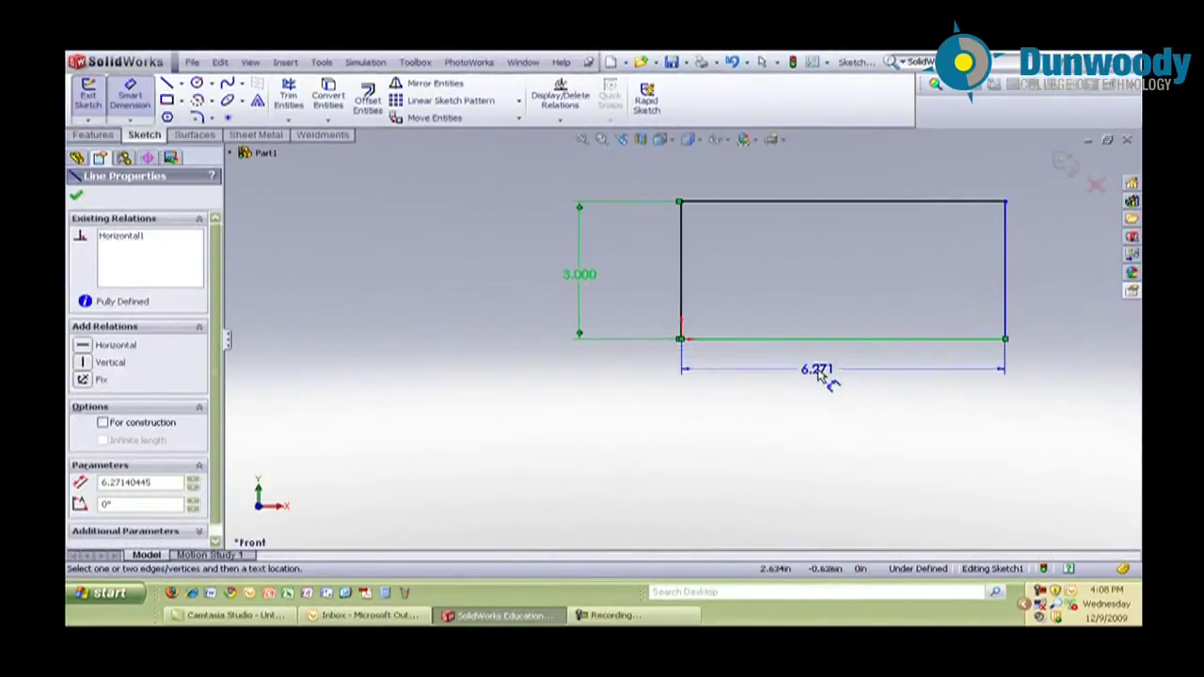
left_click(820, 386)
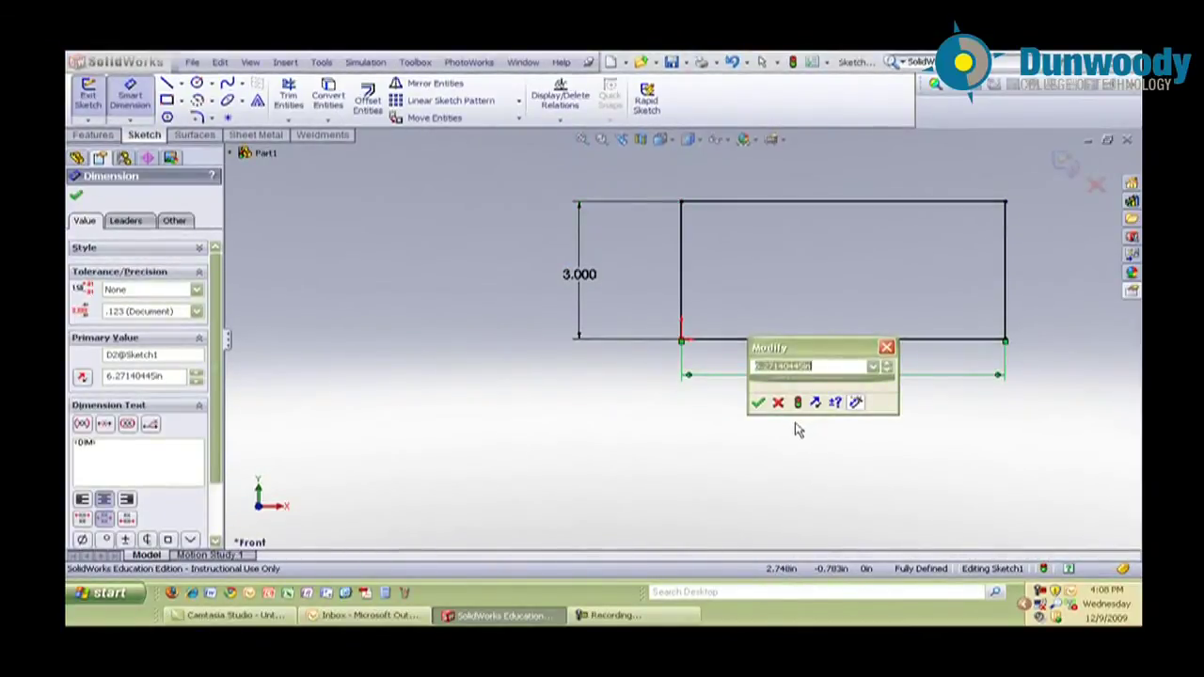
type("5")
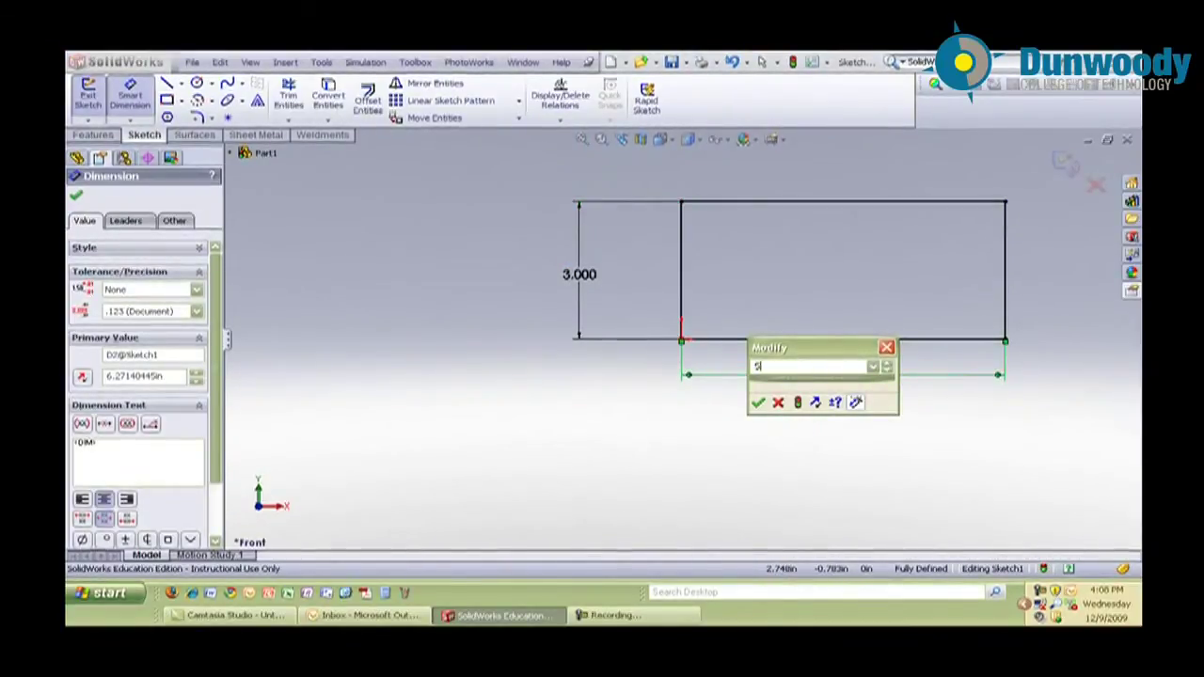
left_click(758, 405)
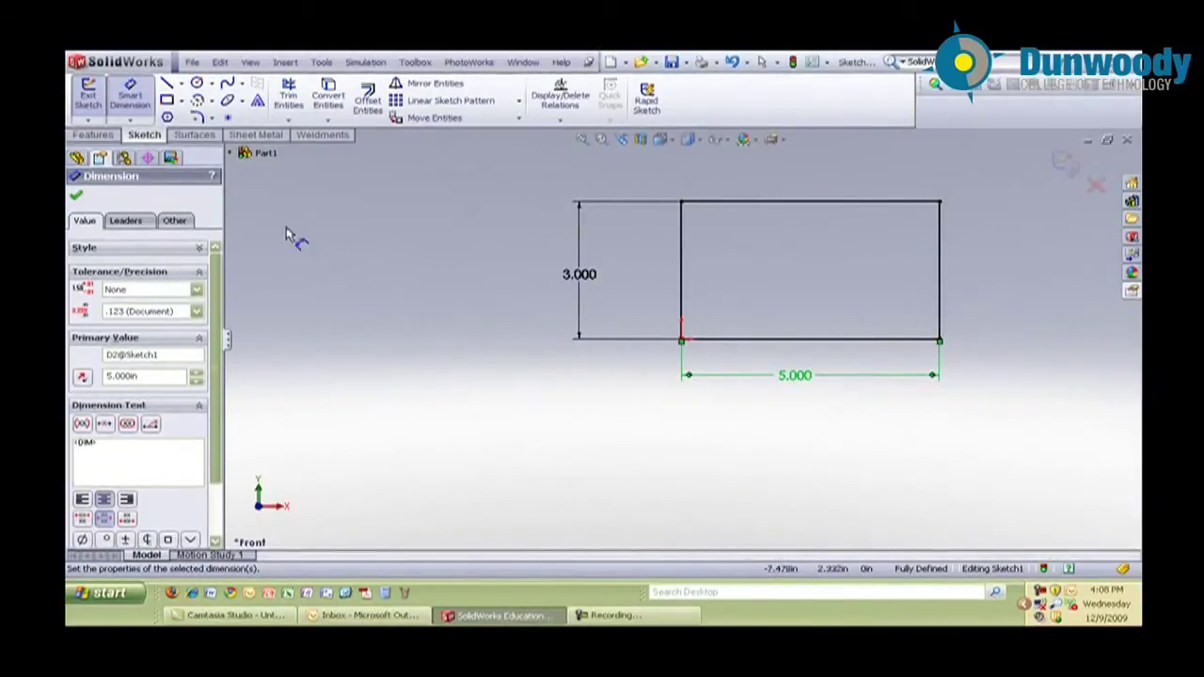
left_click(93, 135)
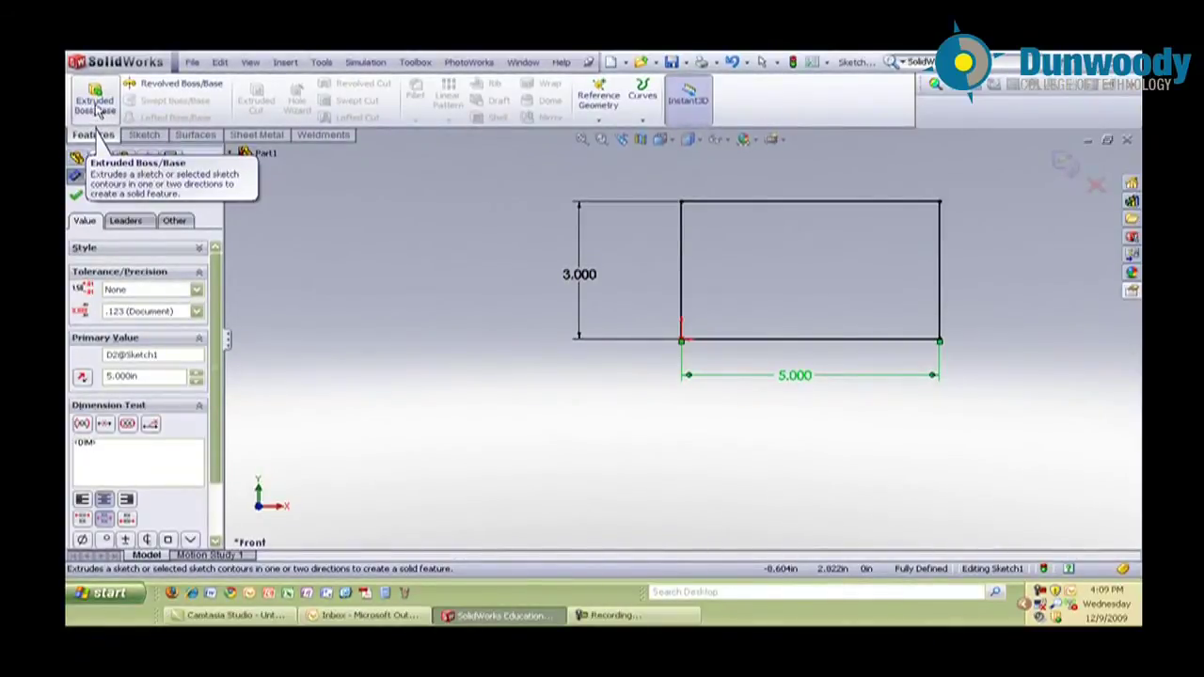
Extrude the rectangle 2 in deep into the solid block Extrude1
left_click(95, 104)
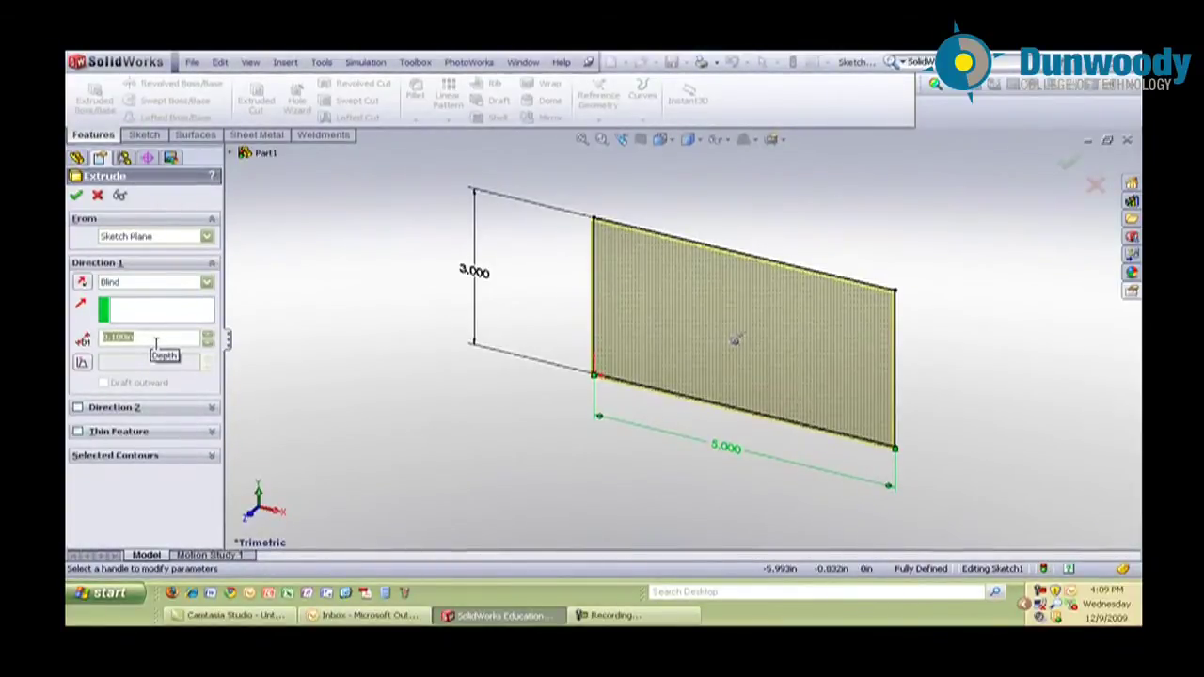
type("2")
key("Return")
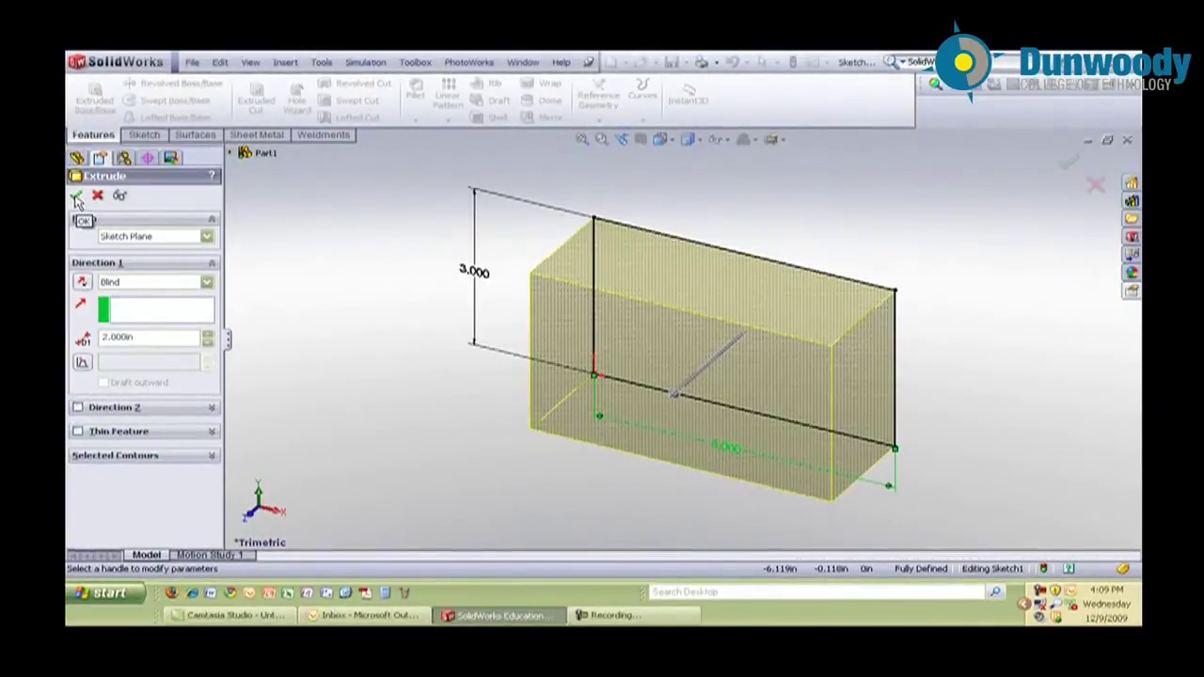
left_click(78, 198)
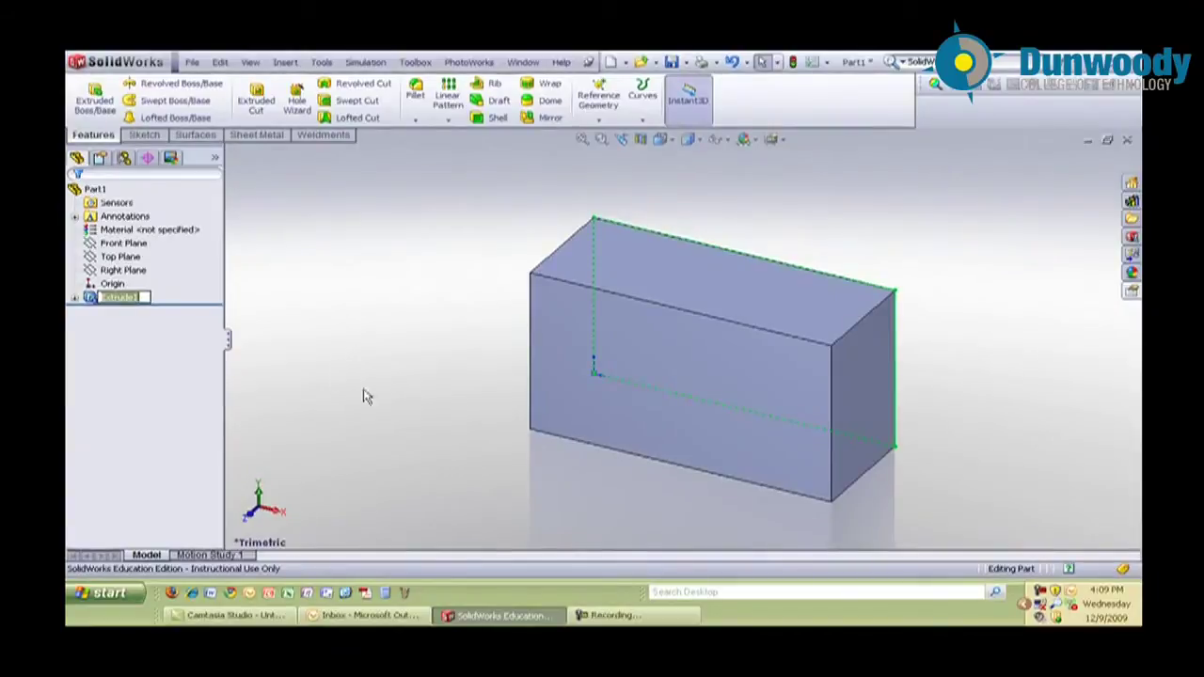
Orbit and zoom the block to inspect it in 3D
middle_click_drag(436, 446, 438, 401)
scroll(465, 389, "up", 2)
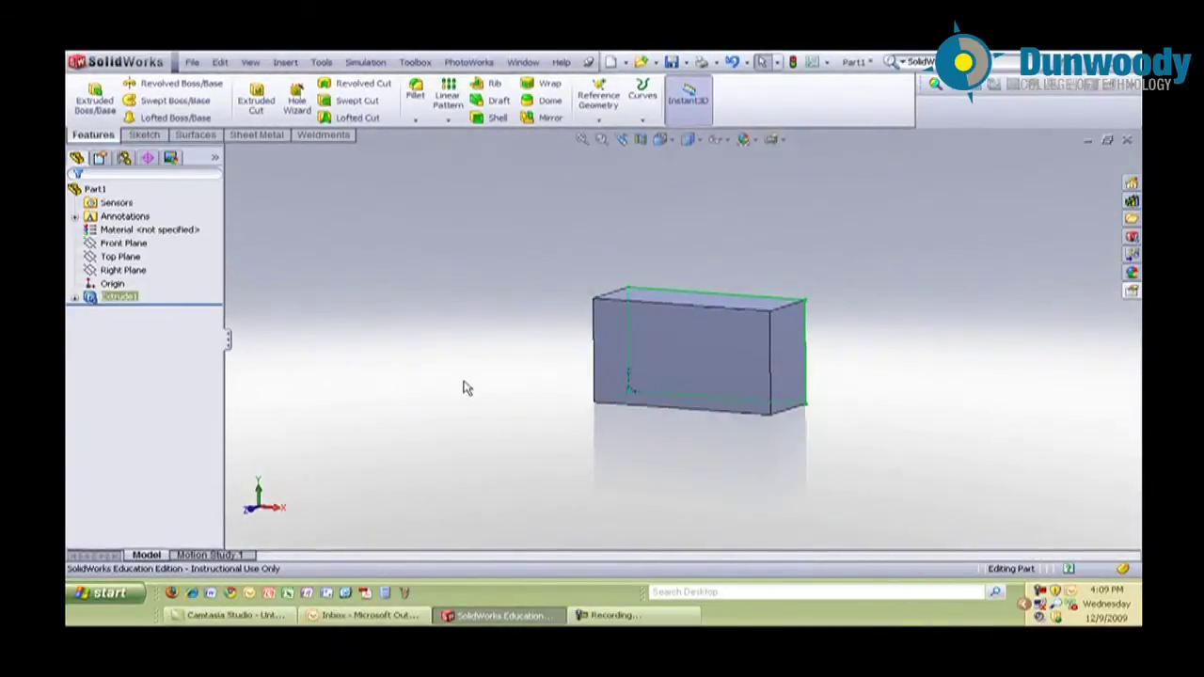
scroll(687, 310, "down", 1)
scroll(687, 384, "down", 2)
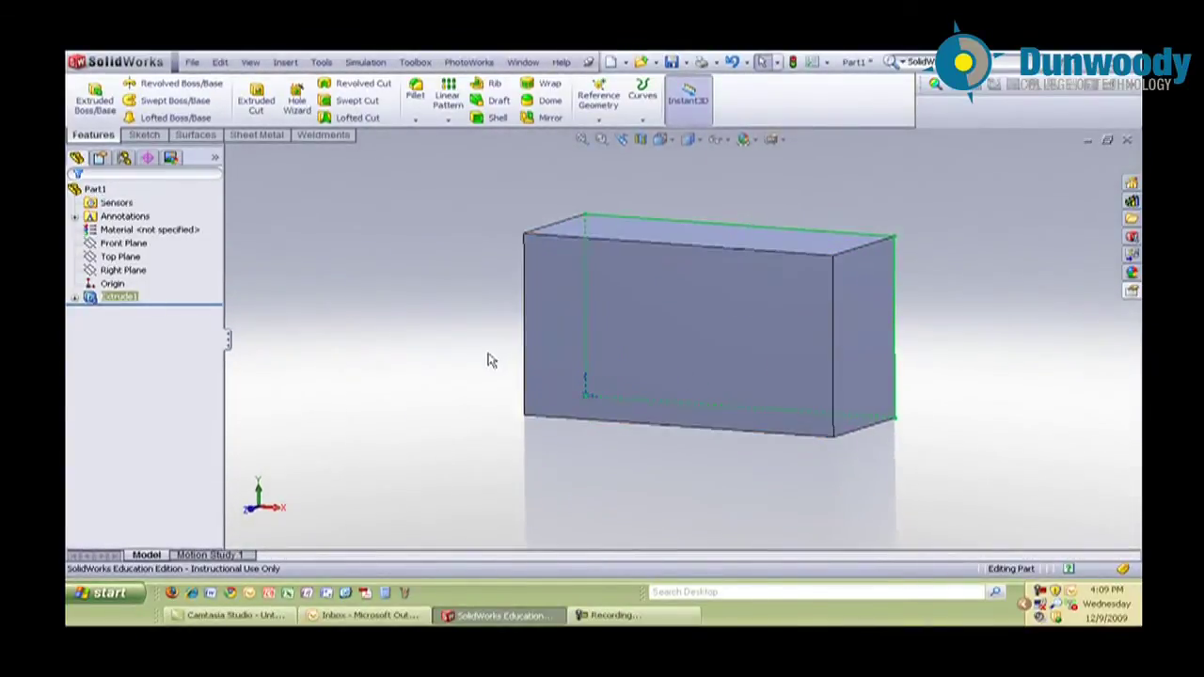
Cycle through Front, Left and Isometric views, ending on the Front view
key("space")
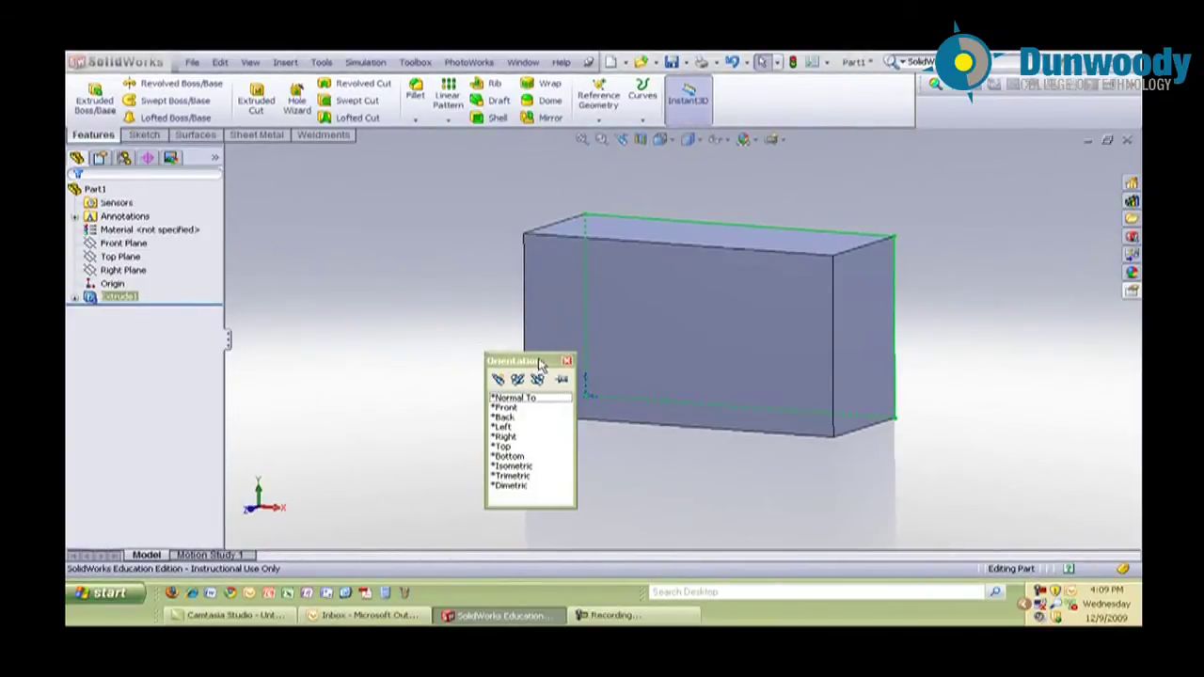
left_click_drag(484, 346, 395, 276)
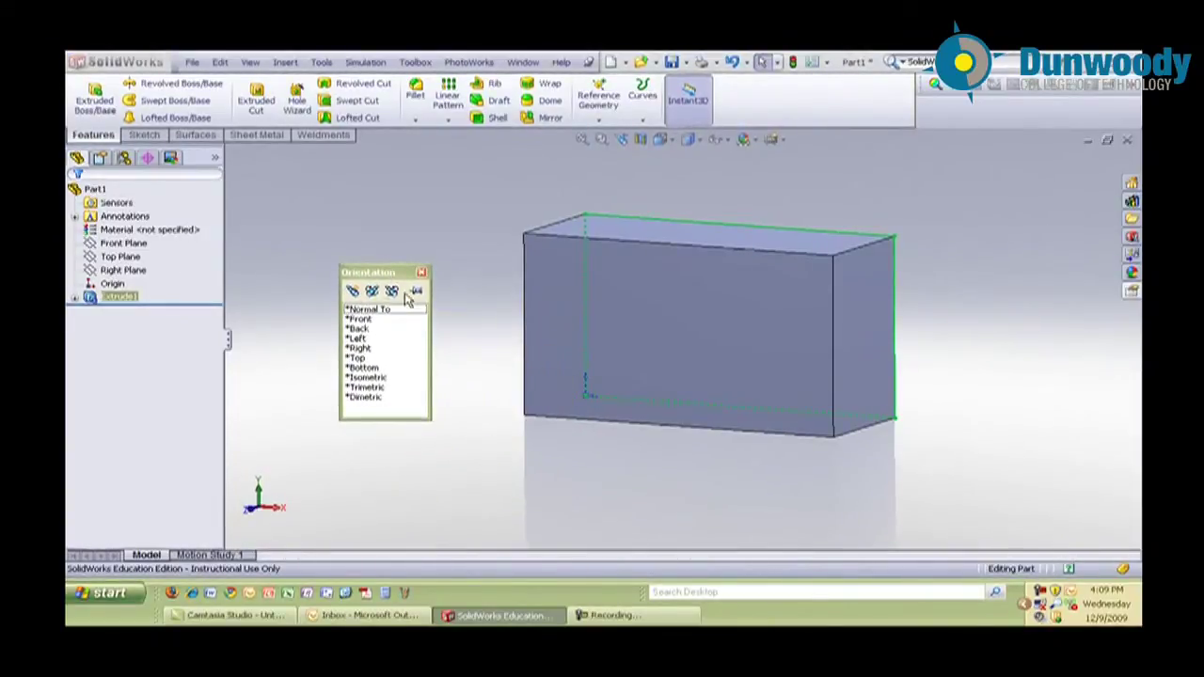
double_click(359, 319)
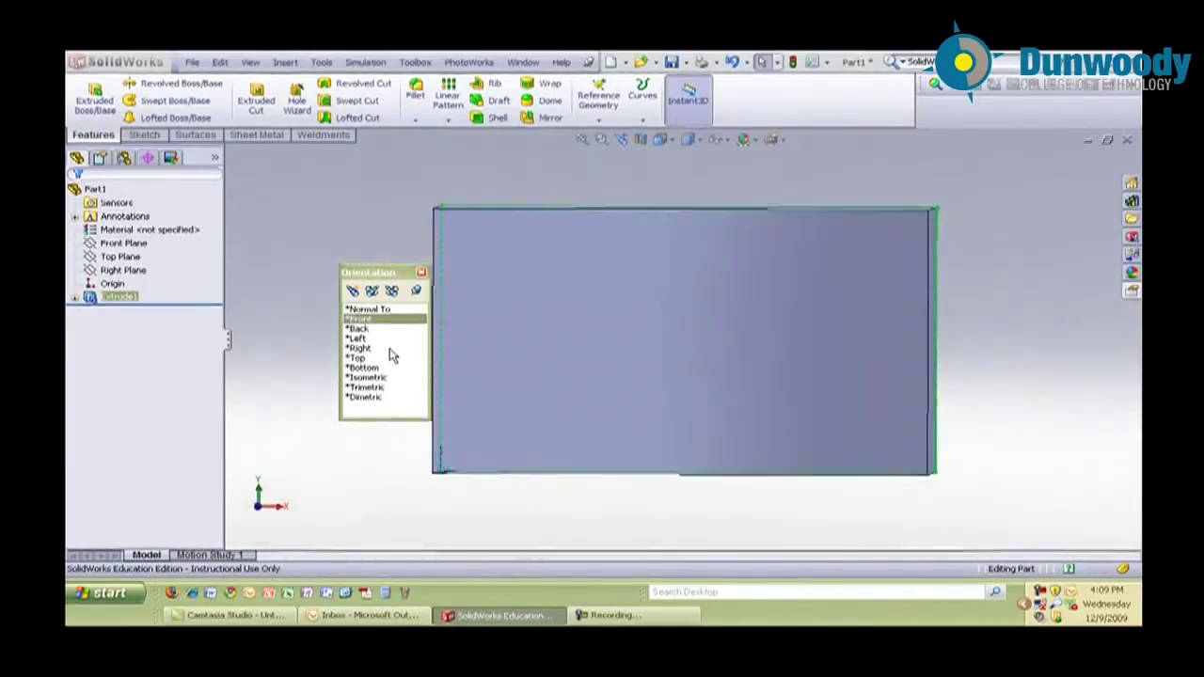
double_click(358, 338)
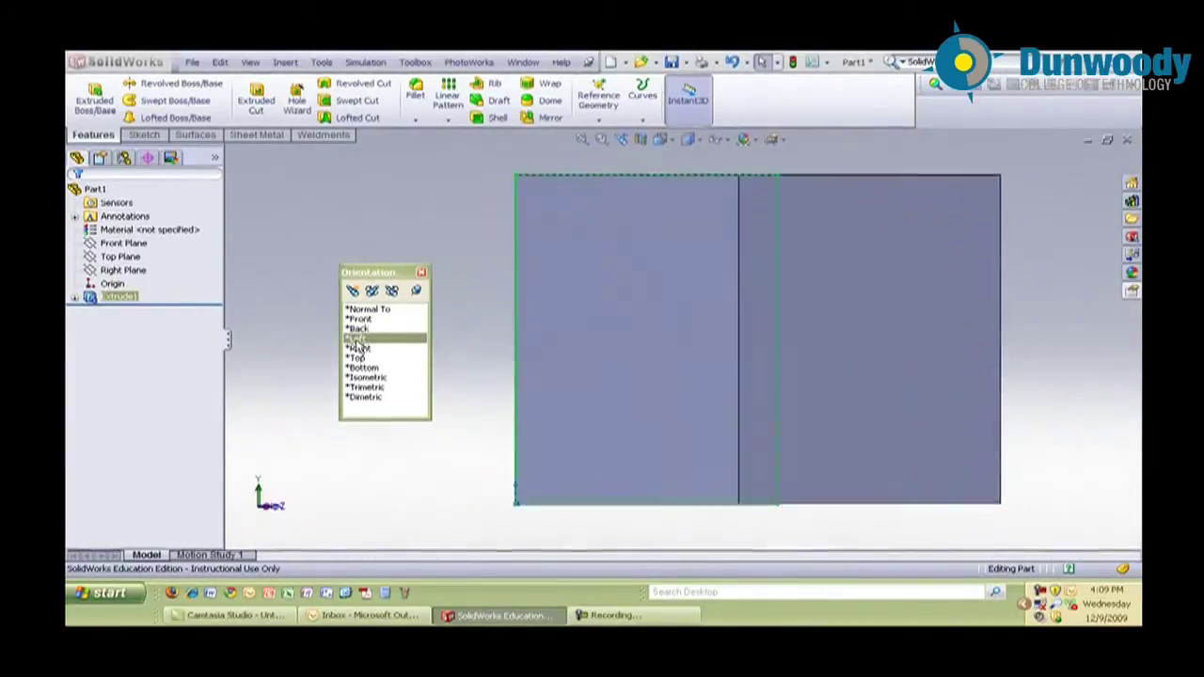
double_click(366, 377)
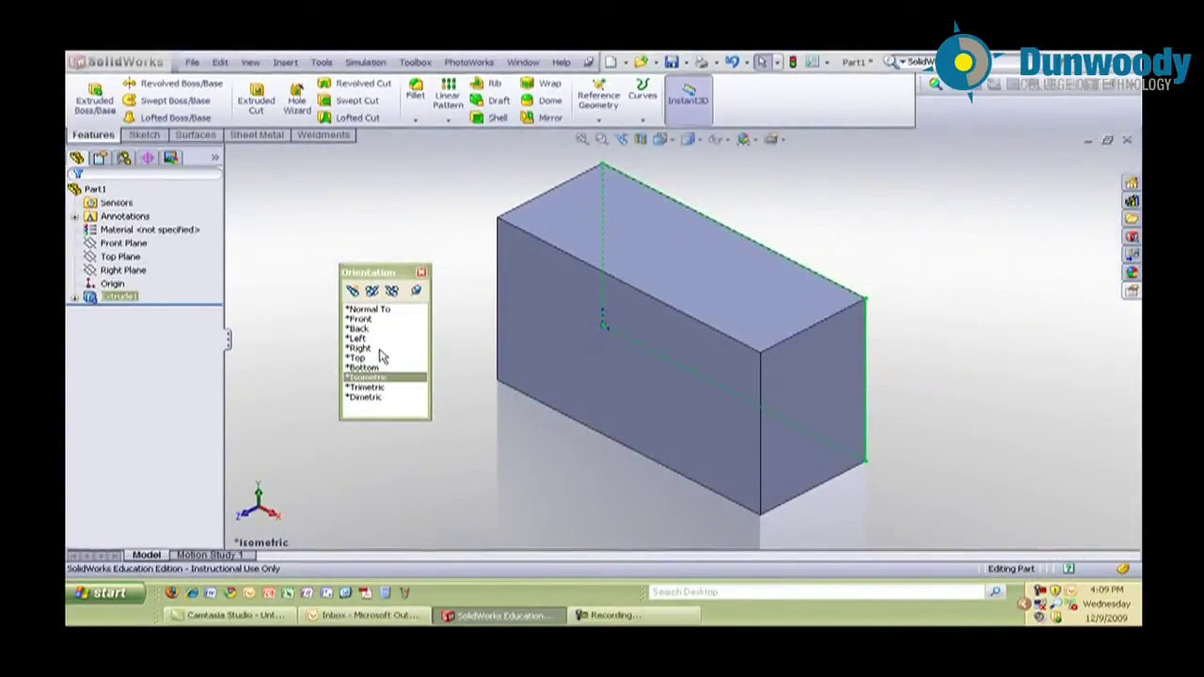
double_click(365, 320)
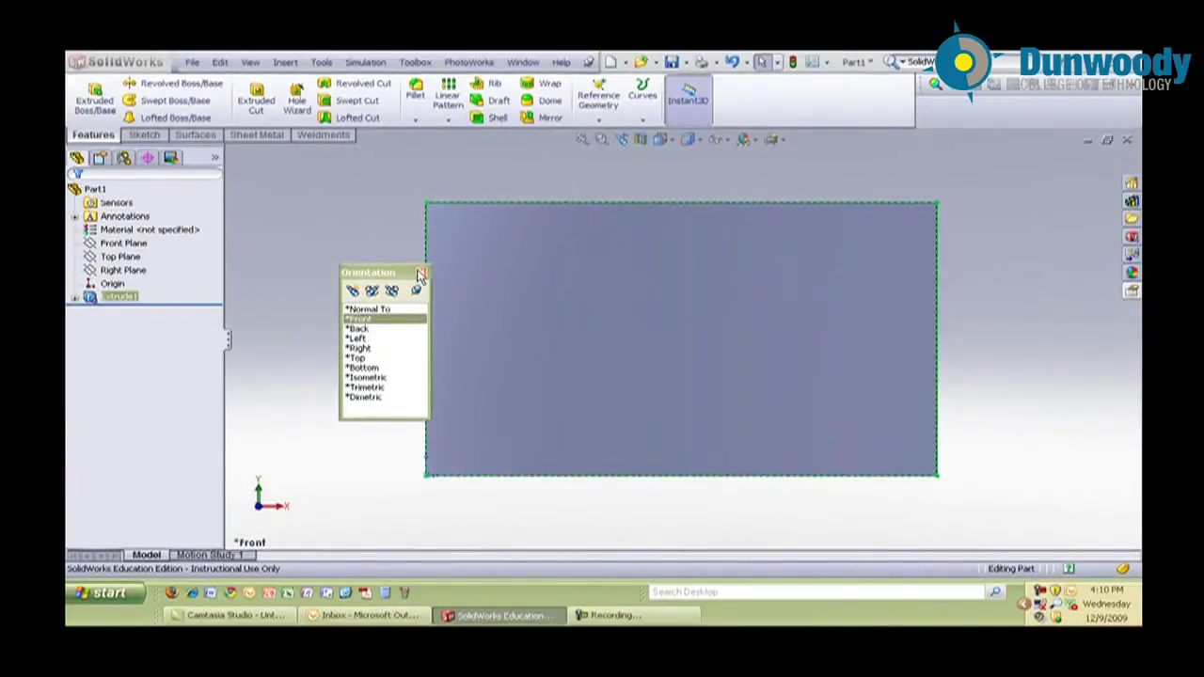
left_click(422, 274)
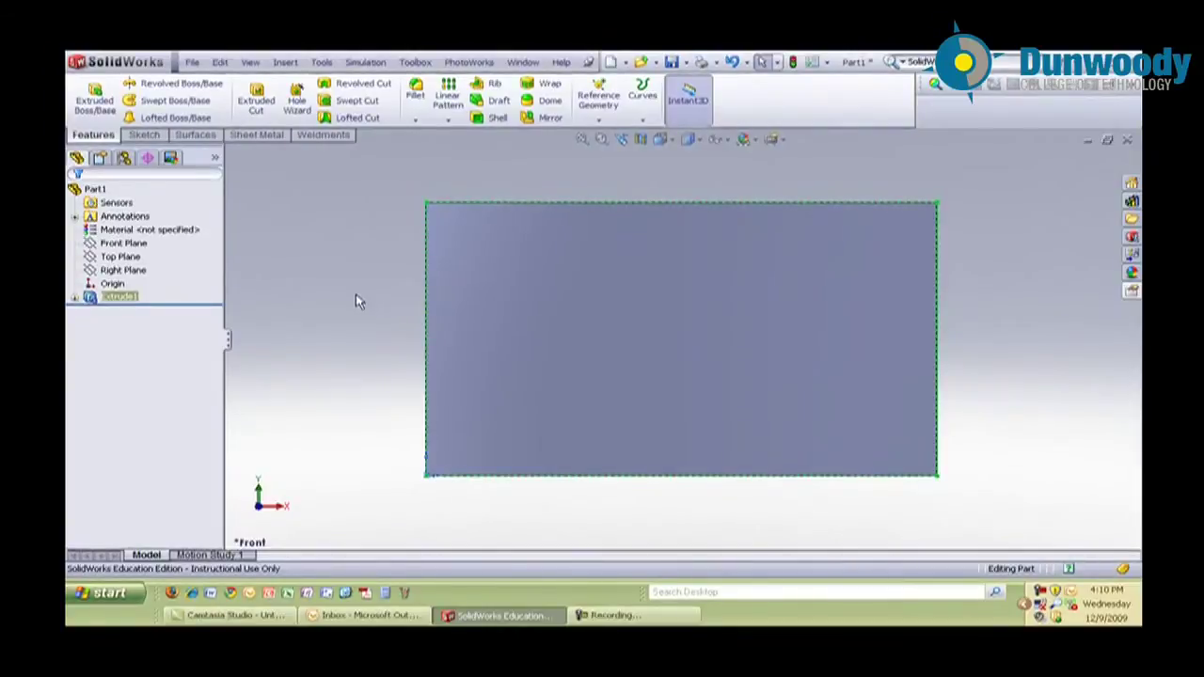
Open Sketch2 on the block's front face
right_click(632, 331)
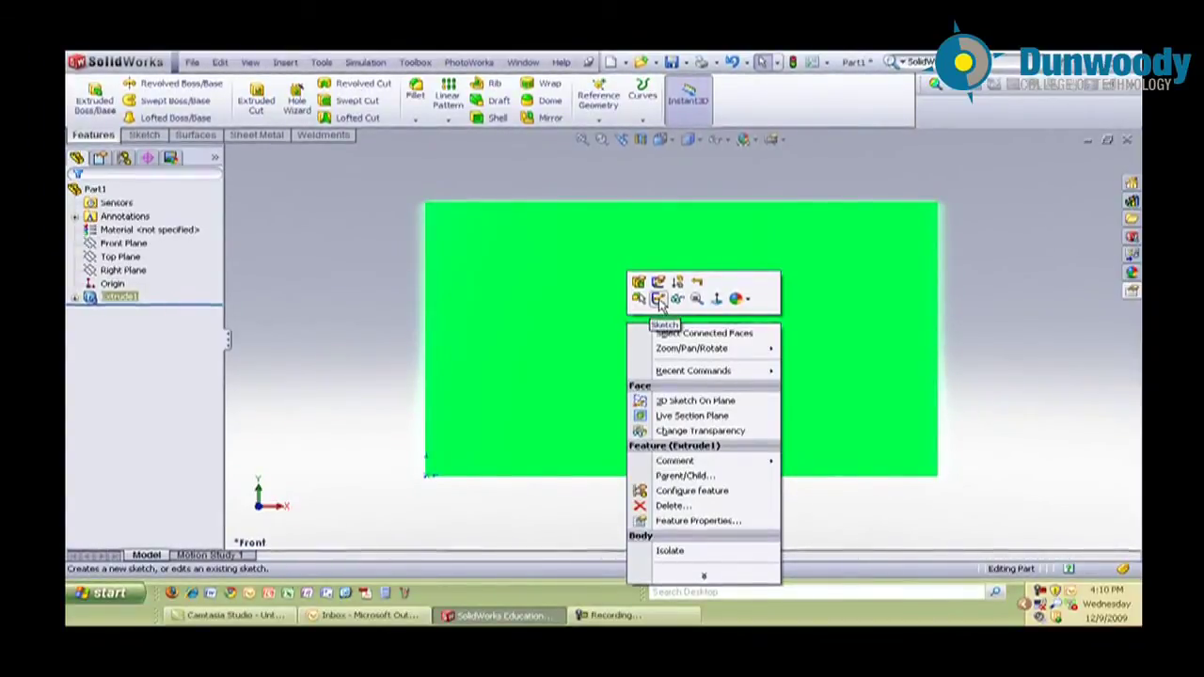
left_click(658, 299)
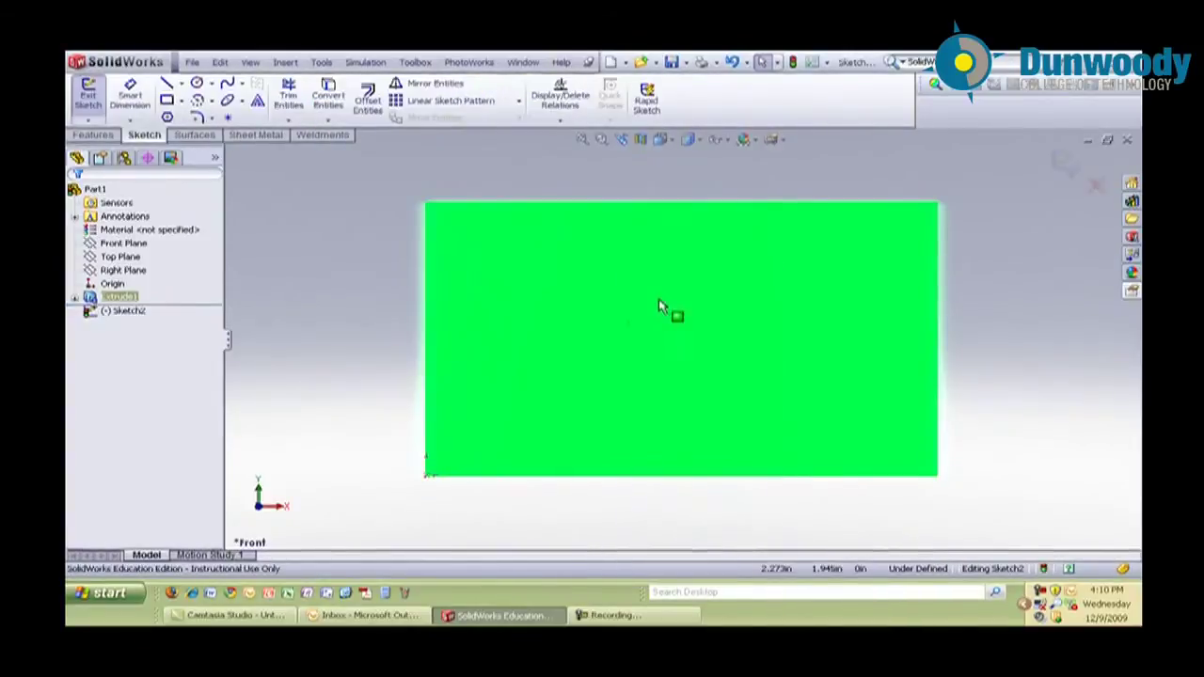
Sketch a circle of about 0.683 in radius near the front face's centre
left_click(199, 85)
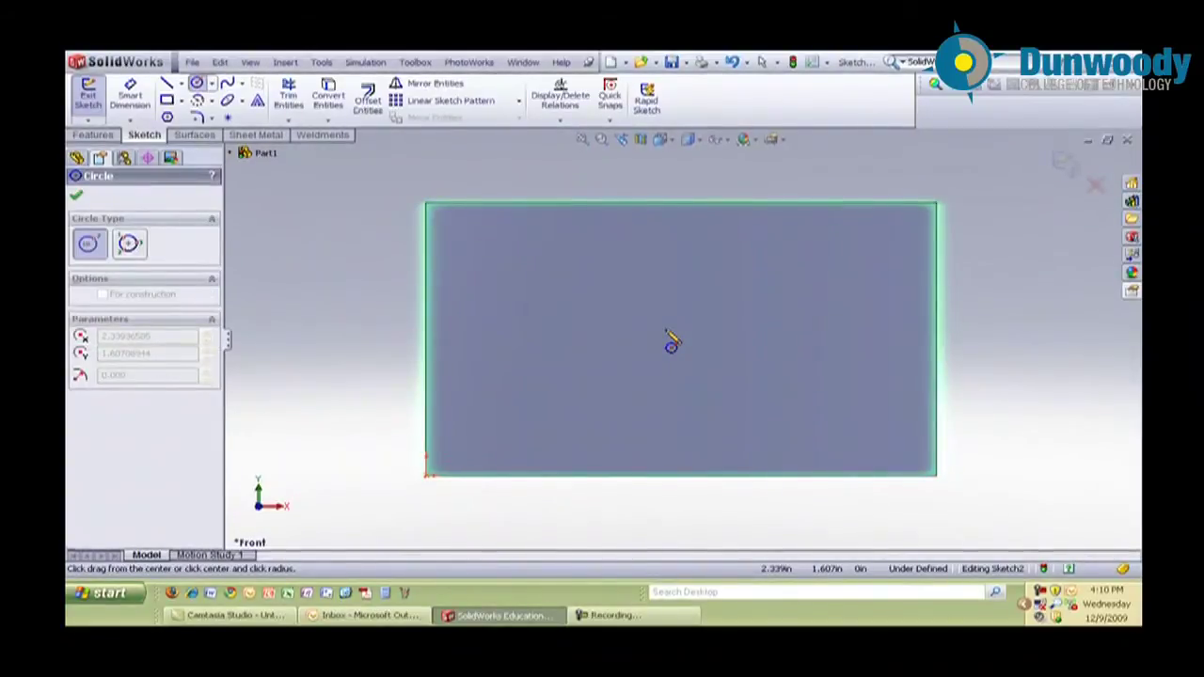
left_click(665, 329)
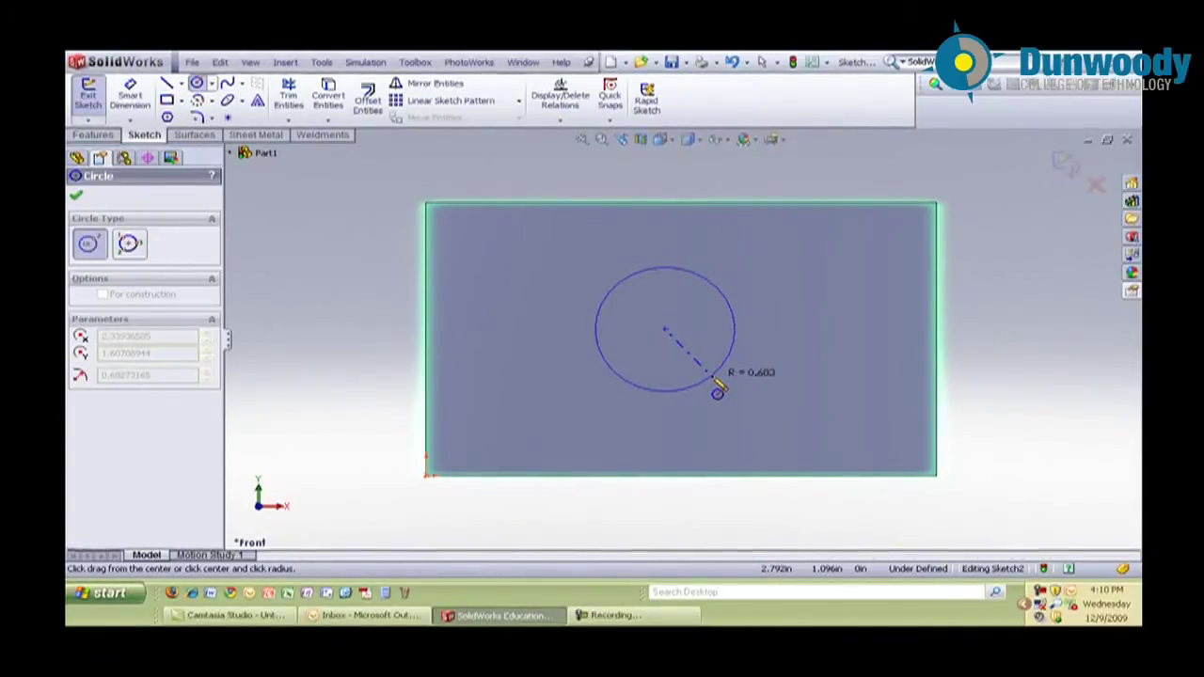
left_click(714, 380)
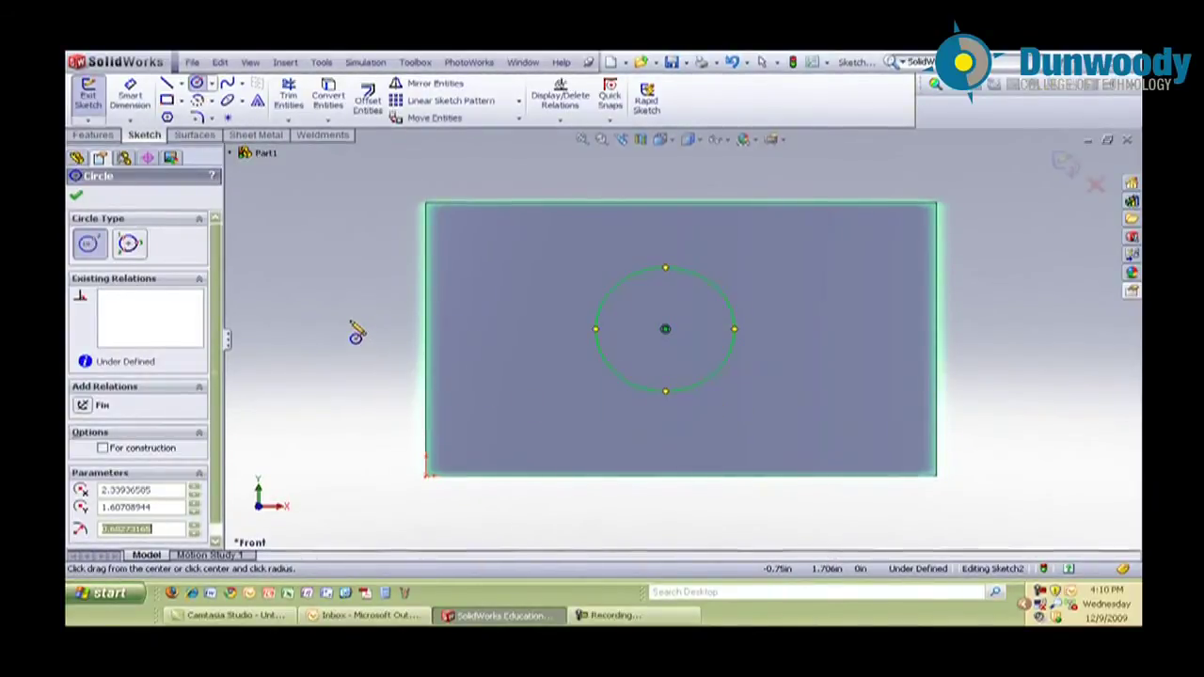
key("Escape")
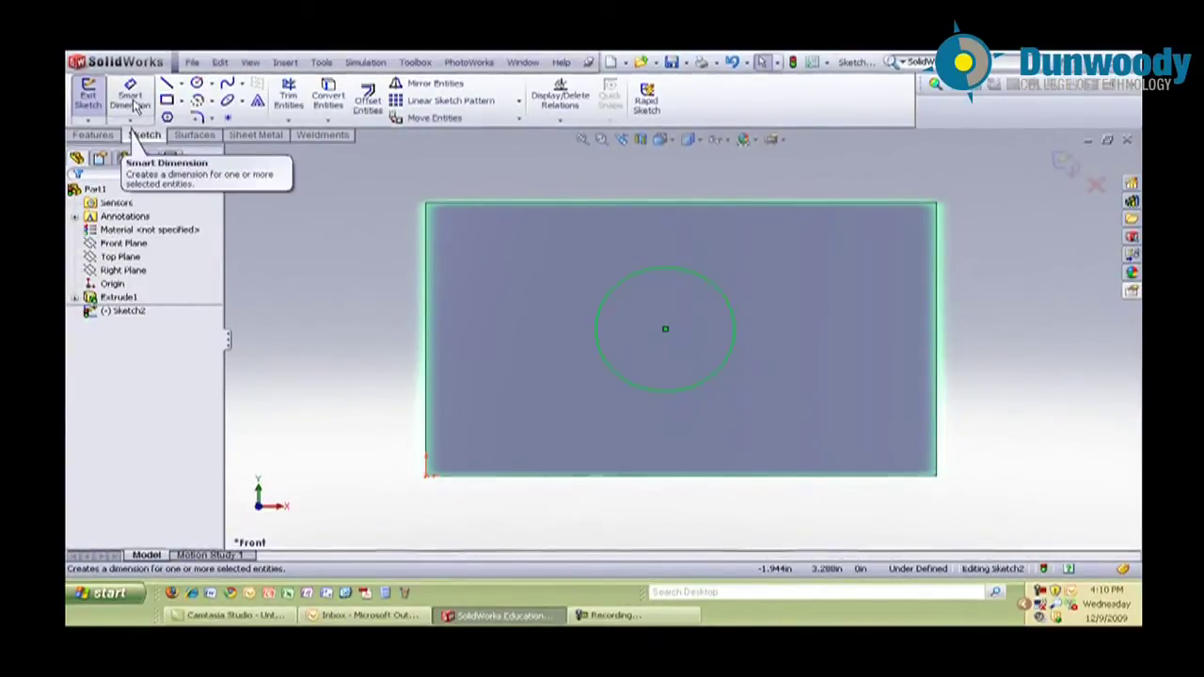
Give the circle a 1 in diameter dimension
left_click(134, 105)
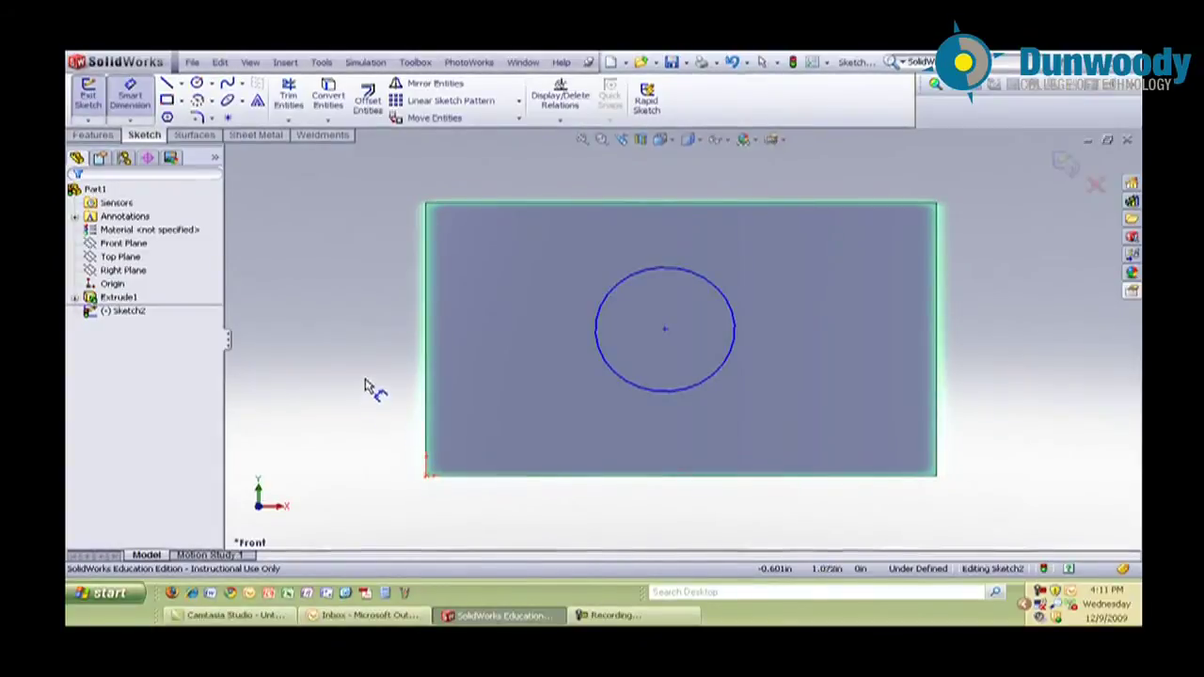
left_click(638, 393)
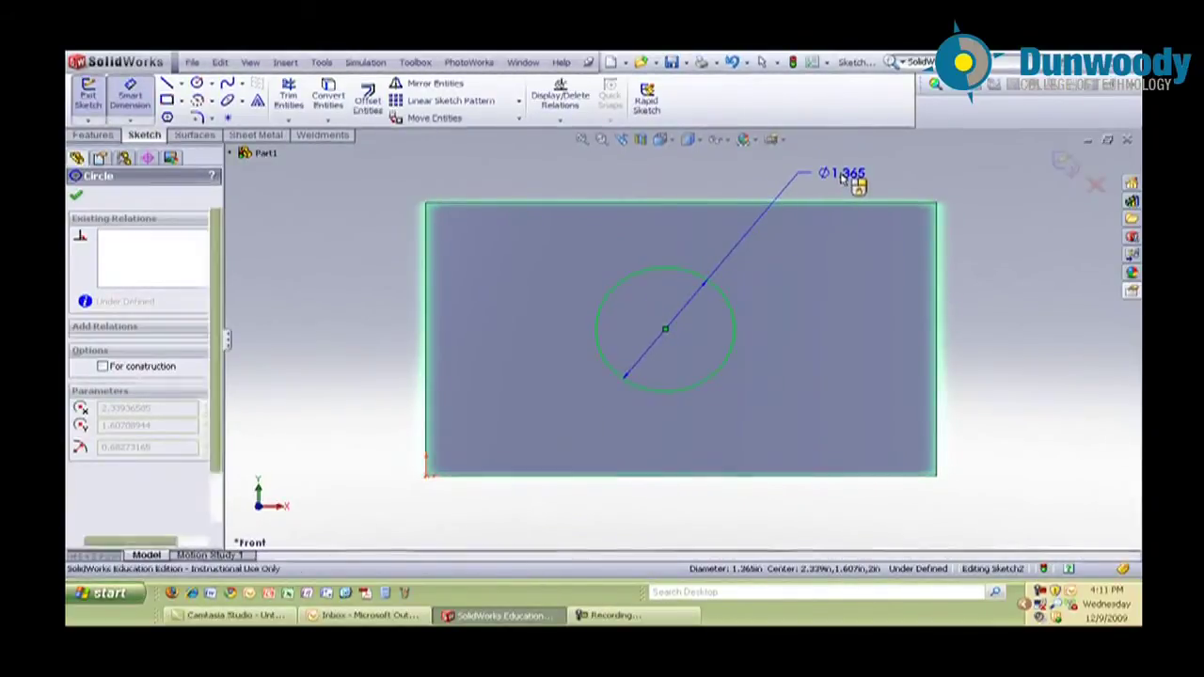
left_click(844, 178)
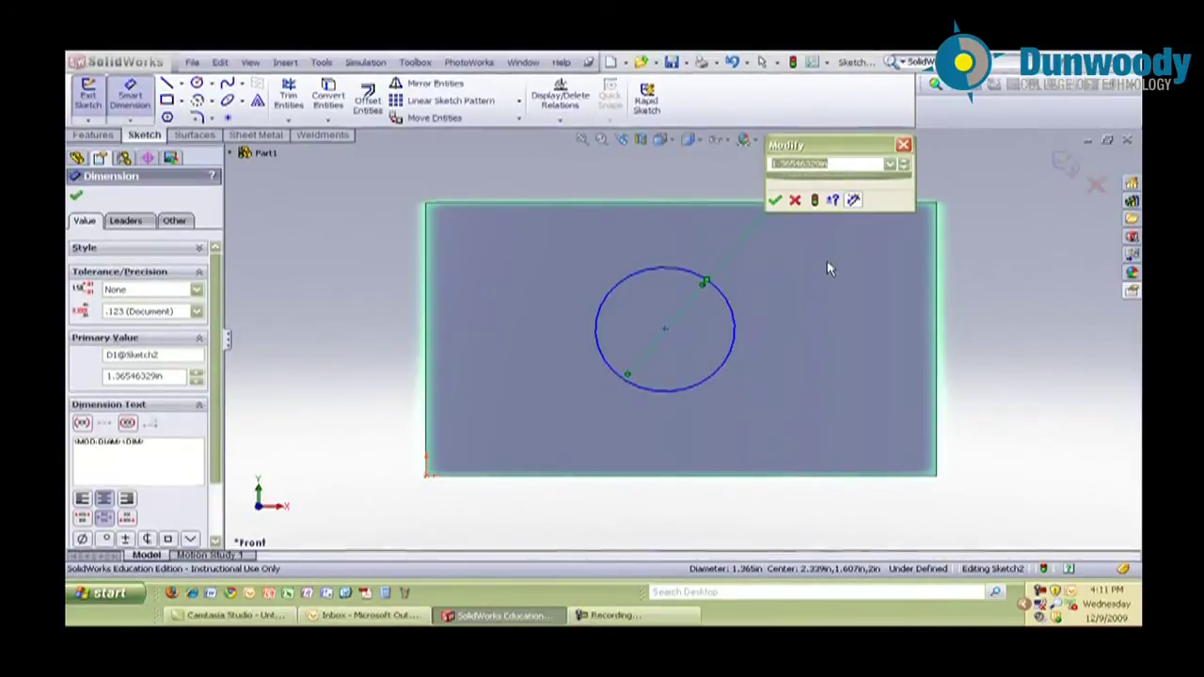
type("1")
key("Return")
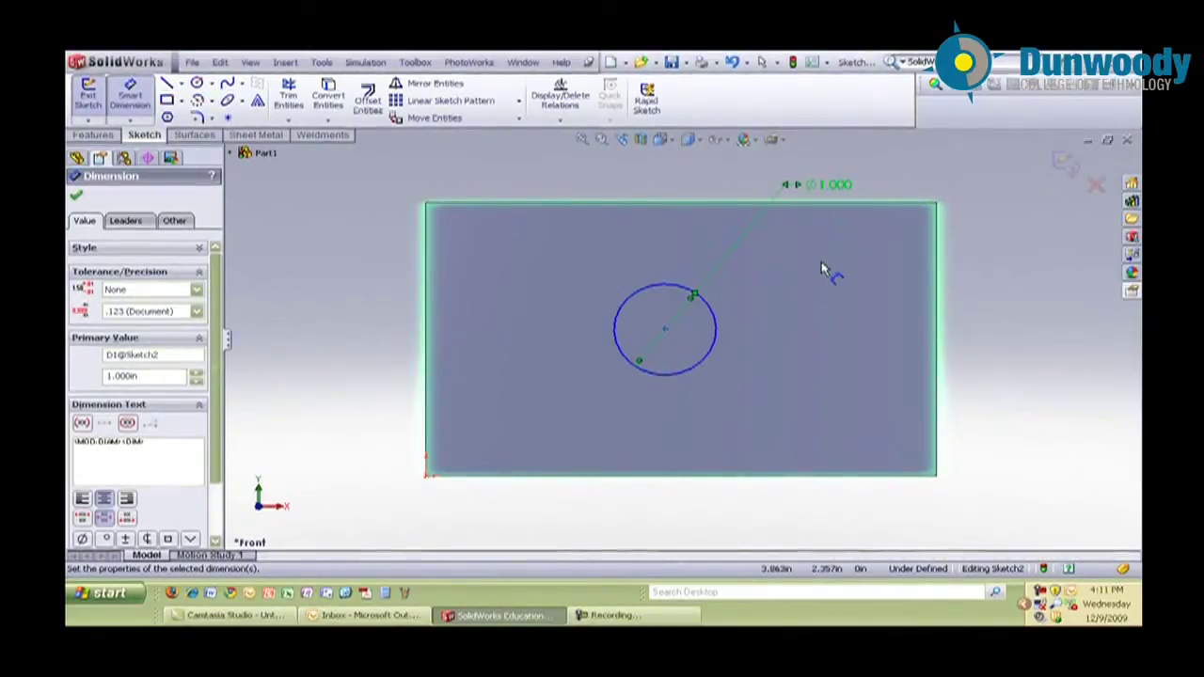
Dimension the circle centre 2.50 in from the block's left edge
left_click(672, 378)
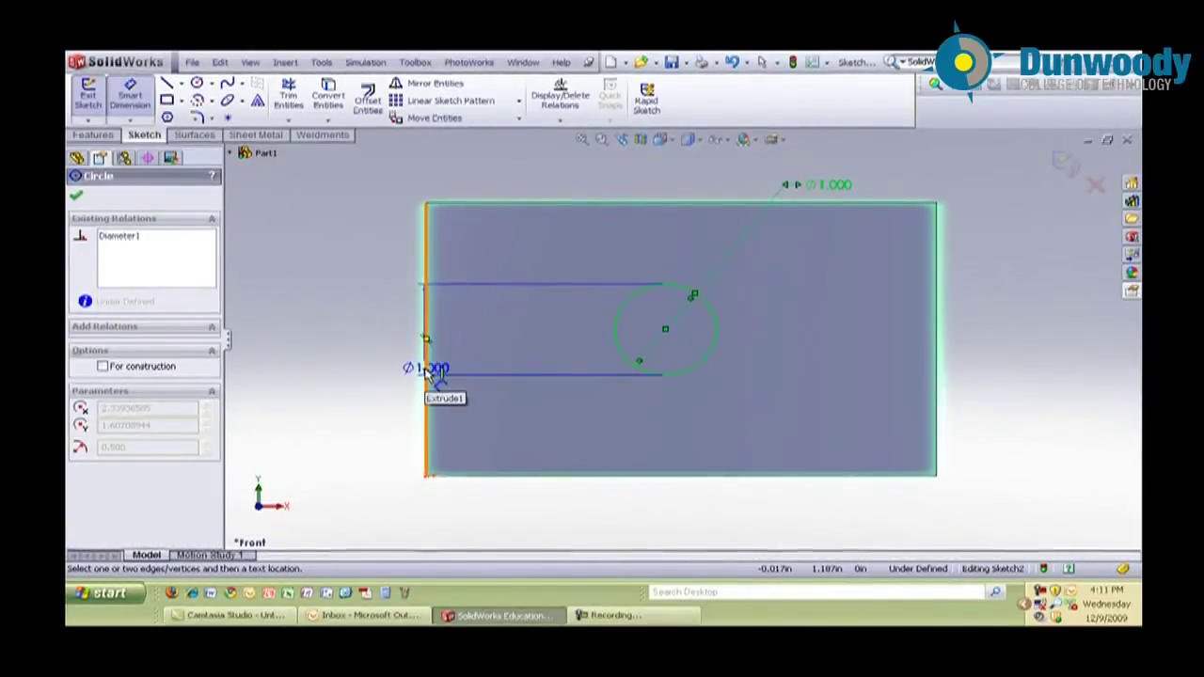
left_click(428, 371)
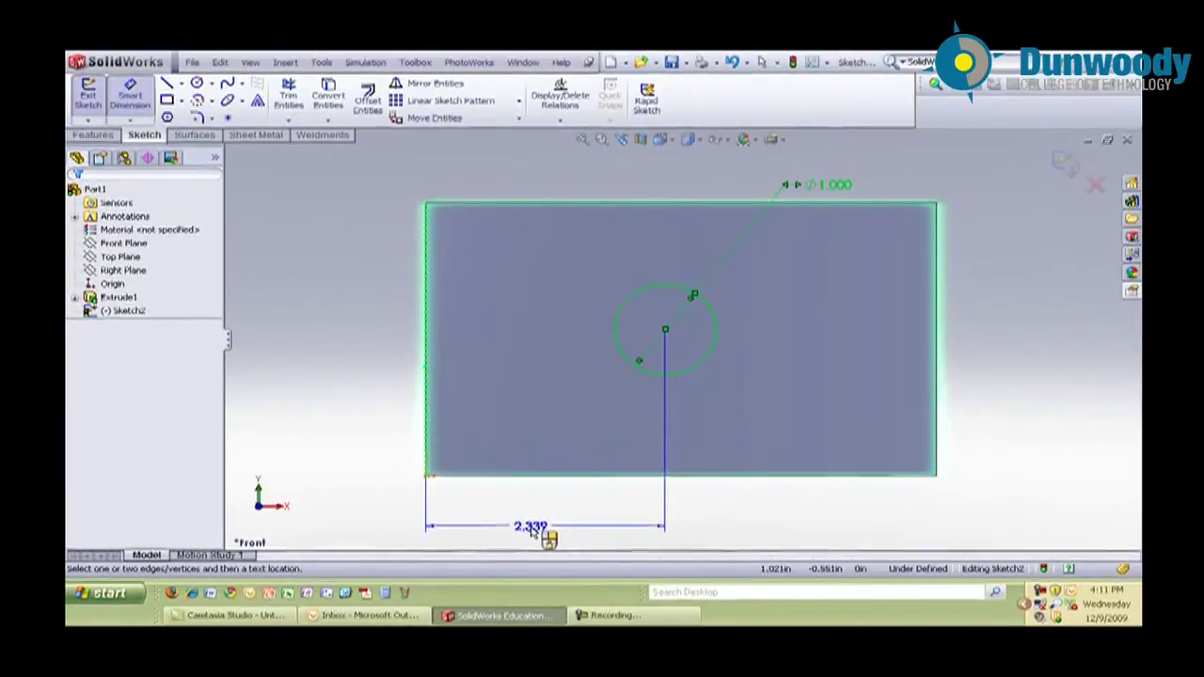
left_click(549, 536)
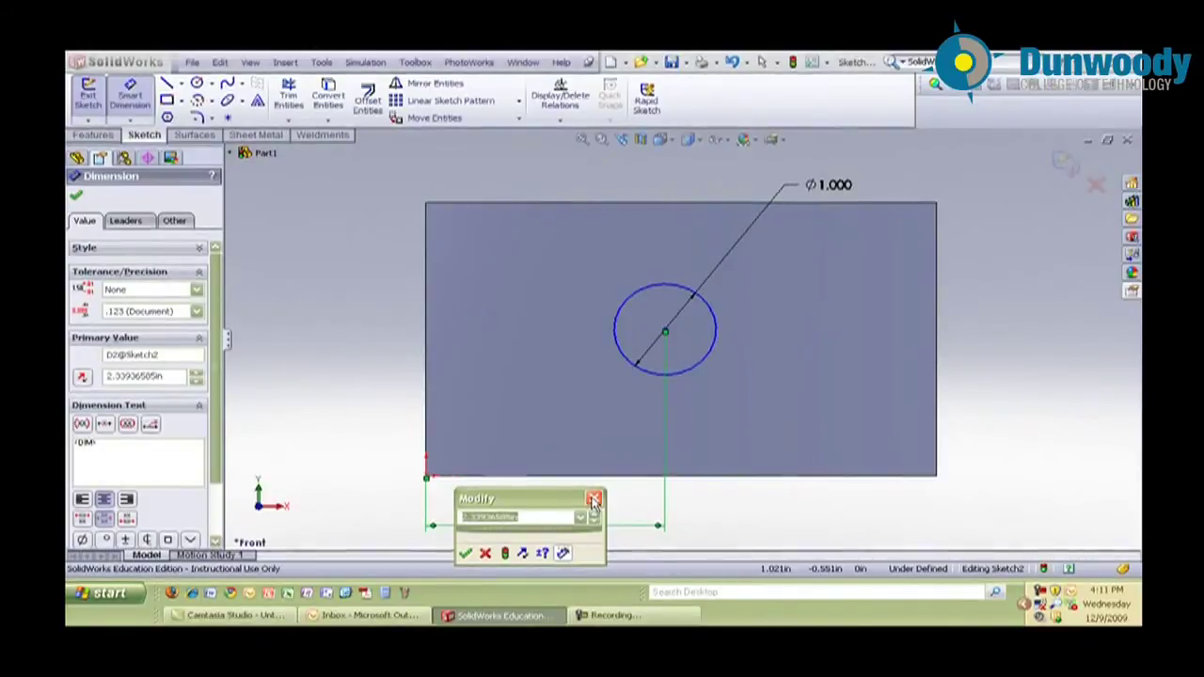
type("2.50")
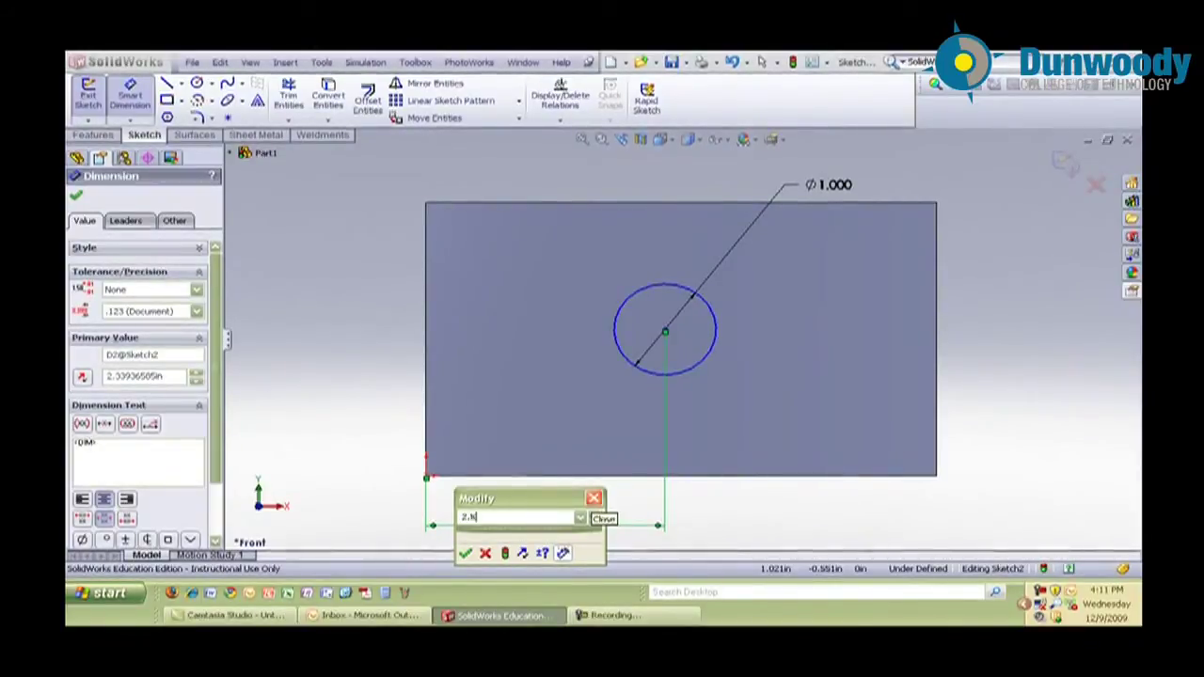
key("Return")
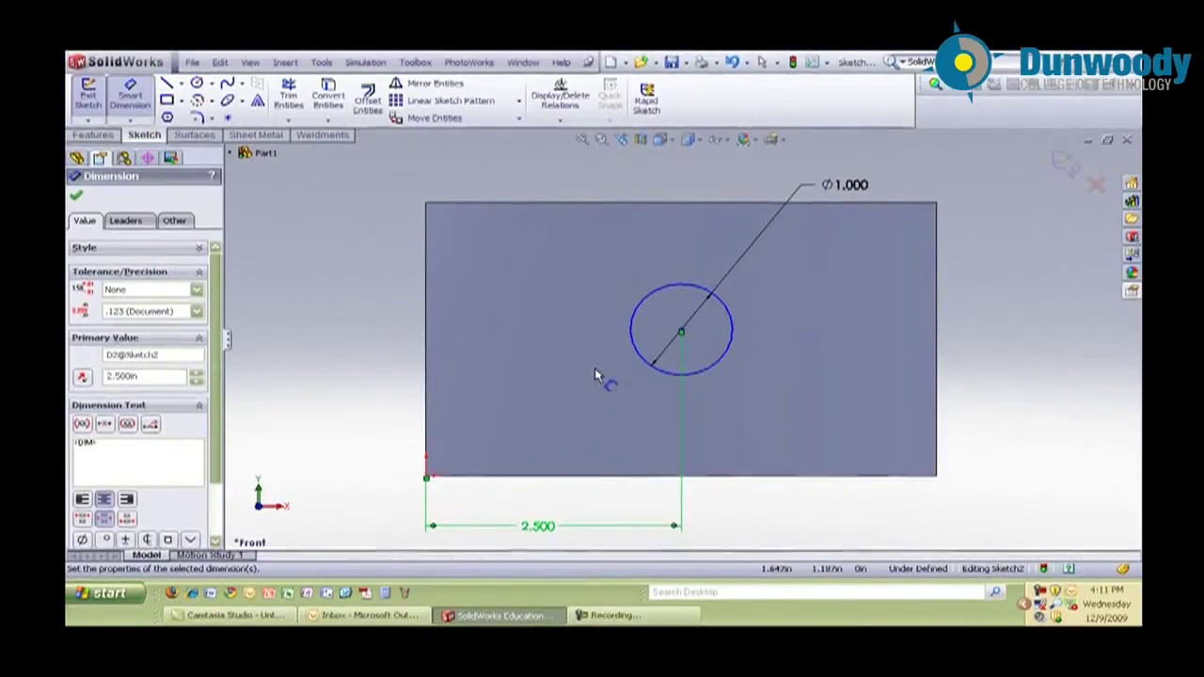
Dimension the circle centre 1.5 in above the bottom edge, fully defining the sketch
left_click(635, 329)
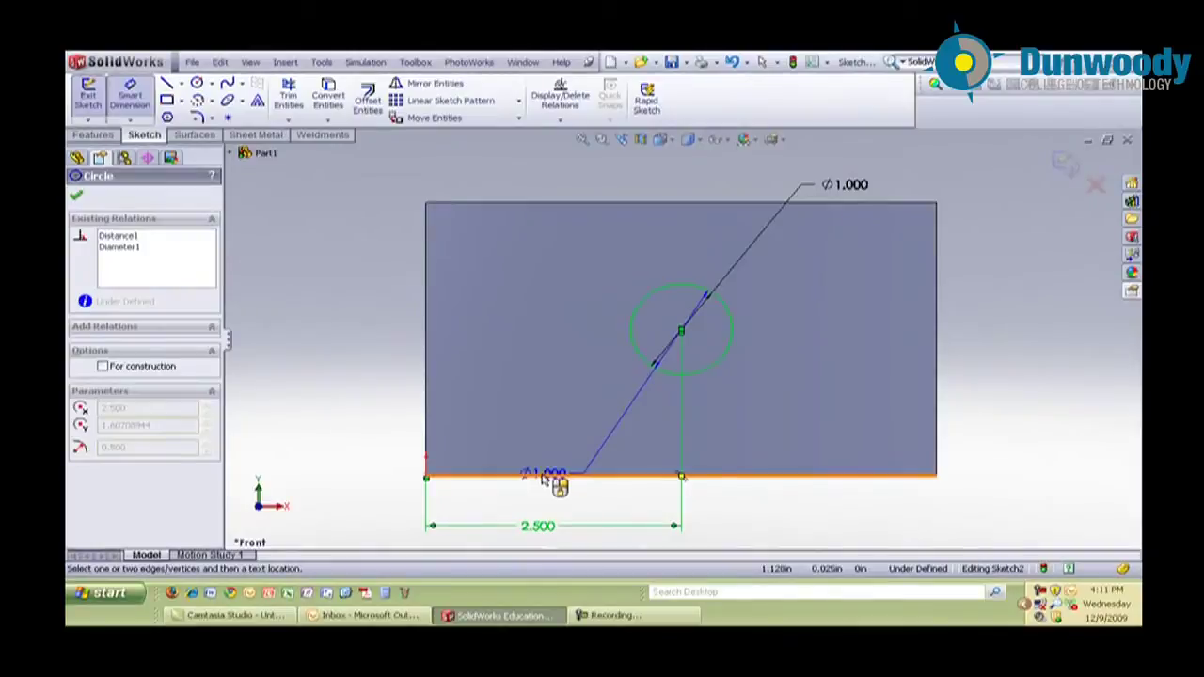
left_click(543, 477)
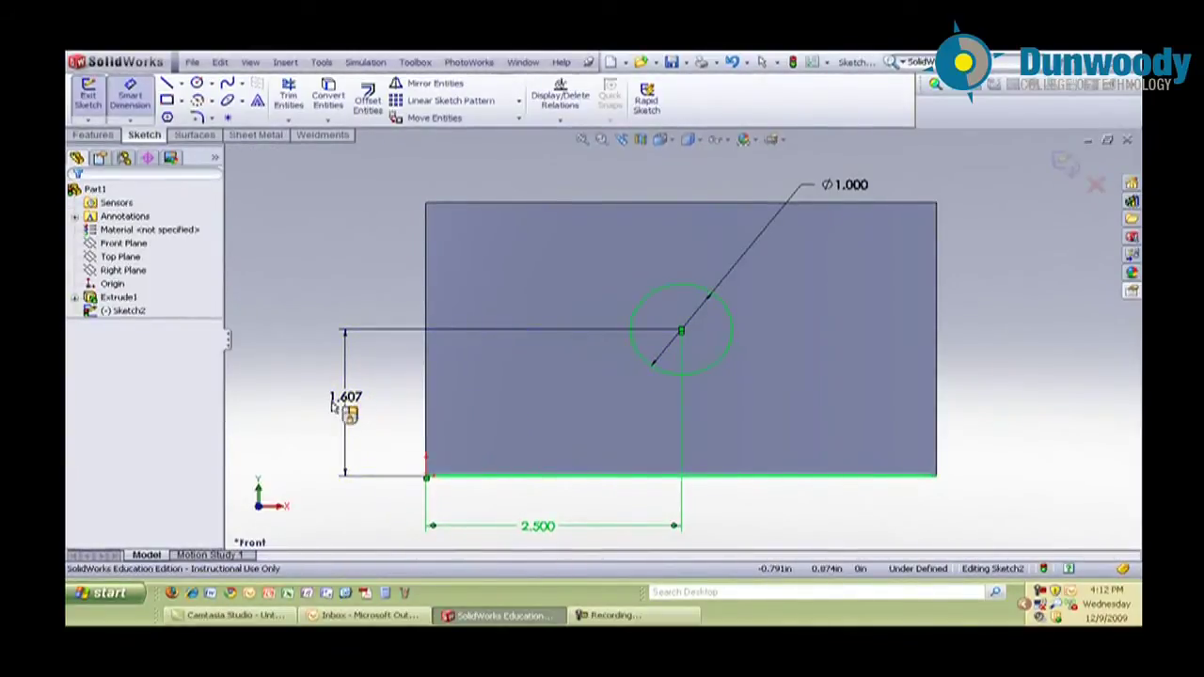
left_click(351, 403)
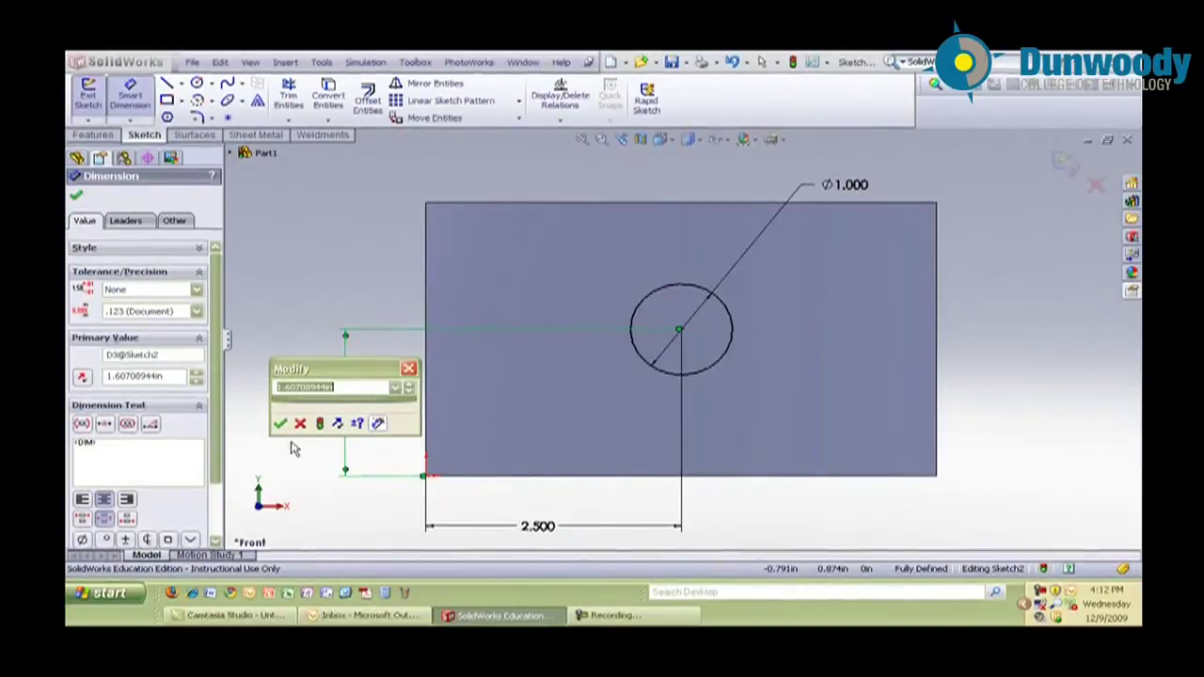
type("1.")
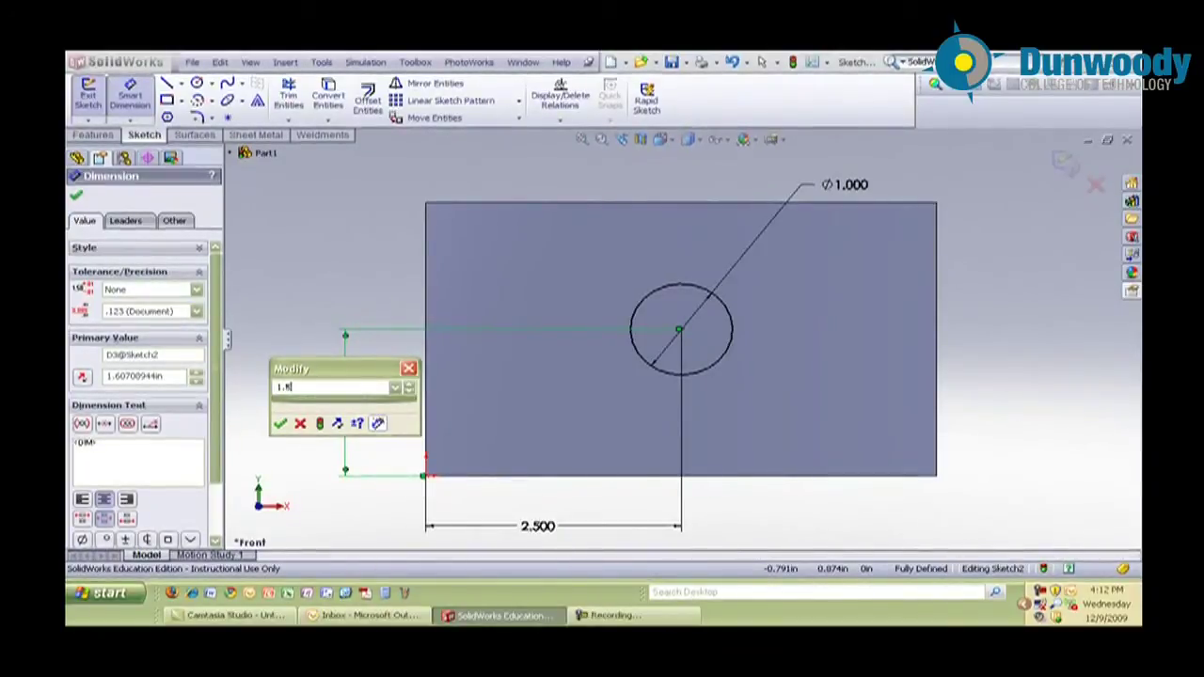
type("5")
left_click(281, 423)
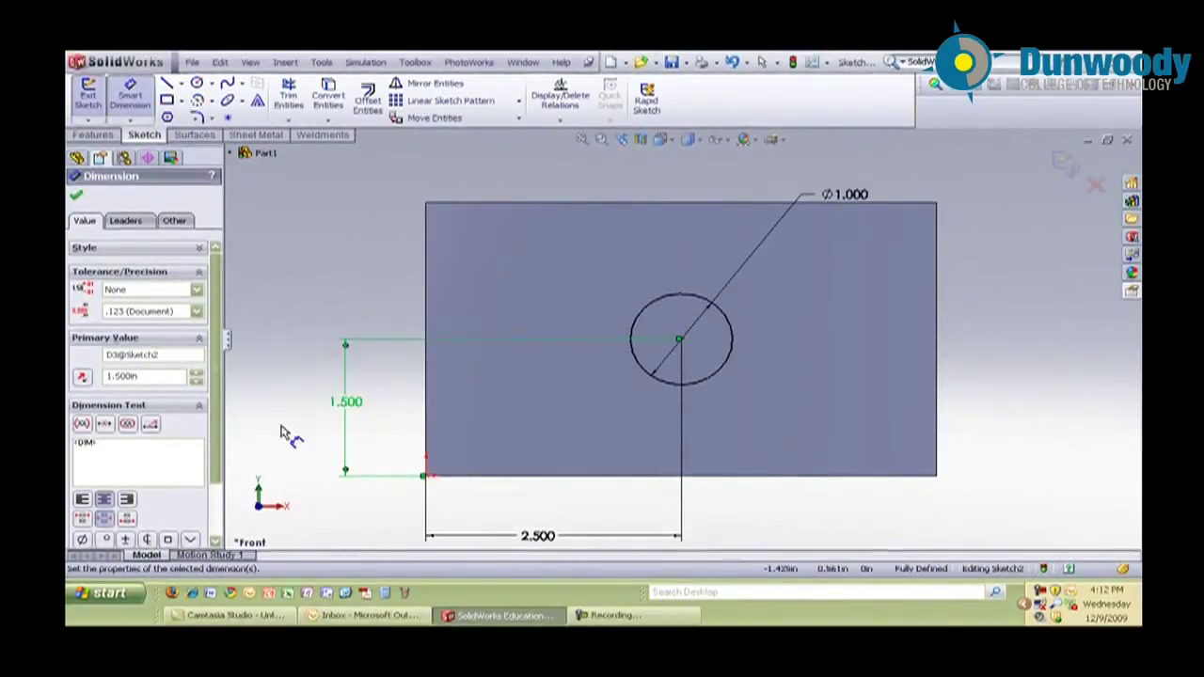
left_click(293, 363)
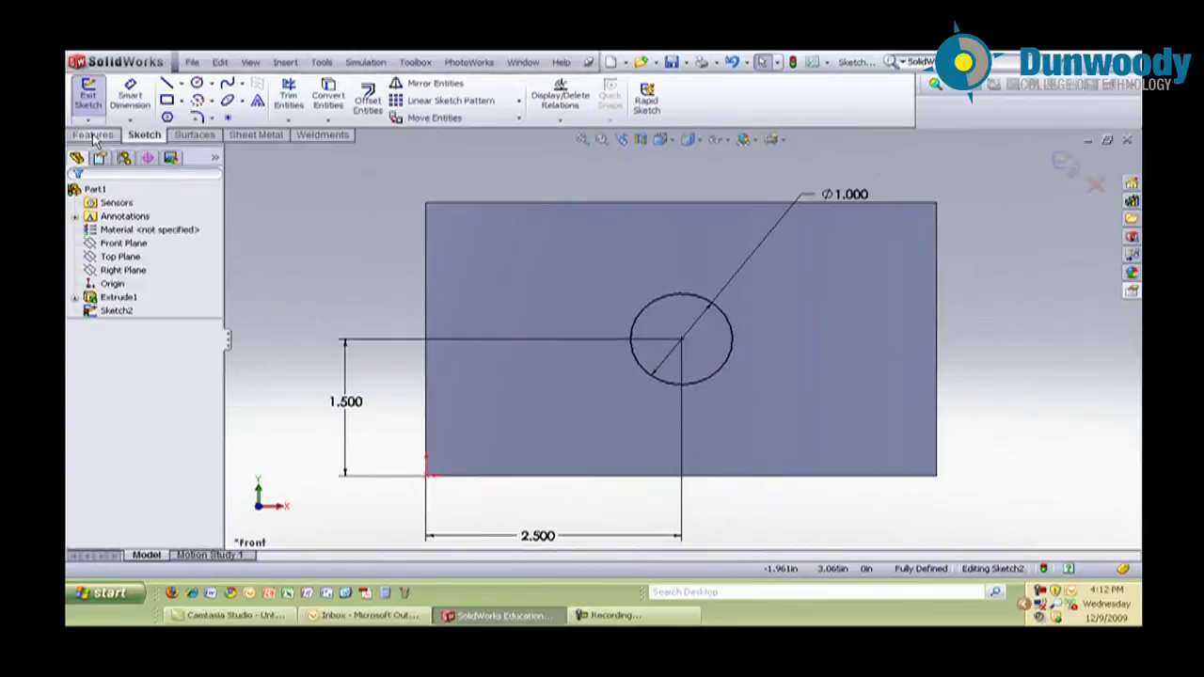
Start an Extruded Cut on the 1 in circle sketch from the Features tools
left_click(93, 136)
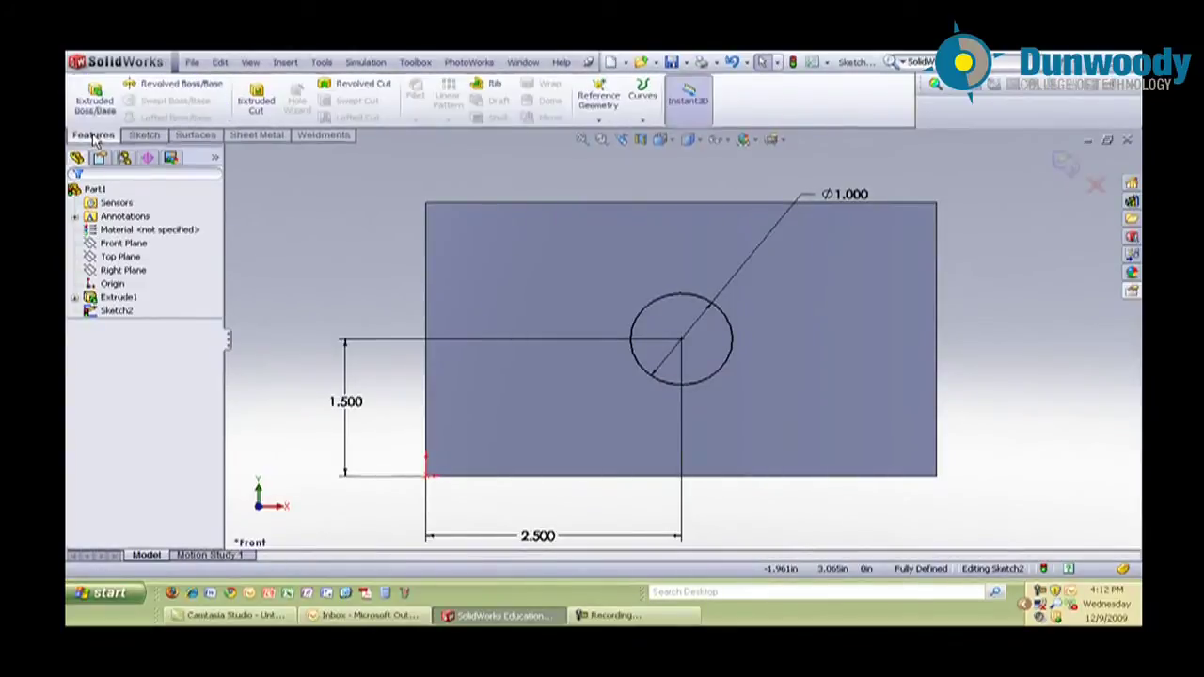
left_click(257, 105)
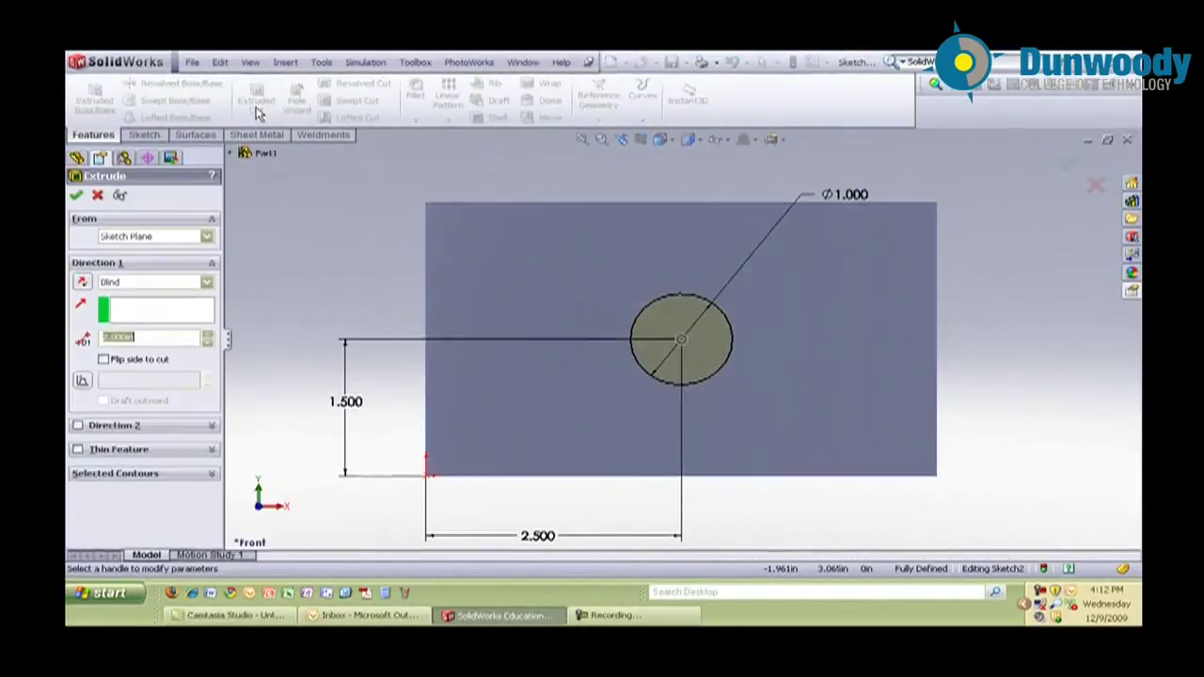
Set the cut's end condition to Up To Next and accept it, creating Extrude2
left_click(207, 284)
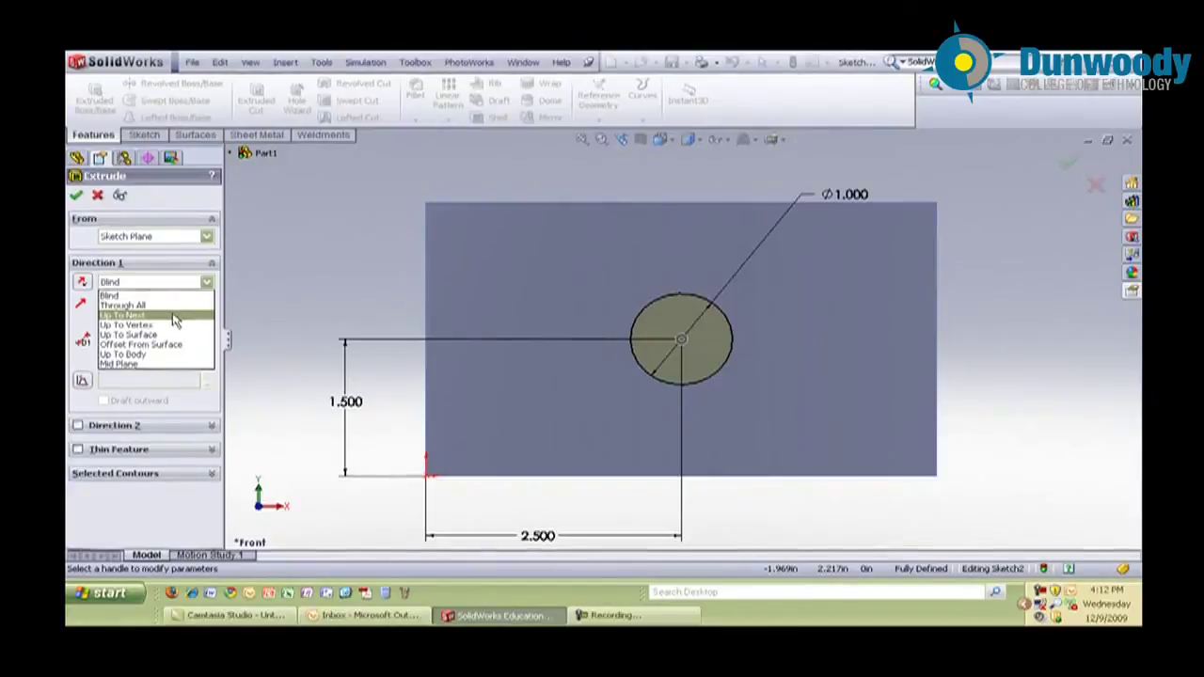
left_click(174, 317)
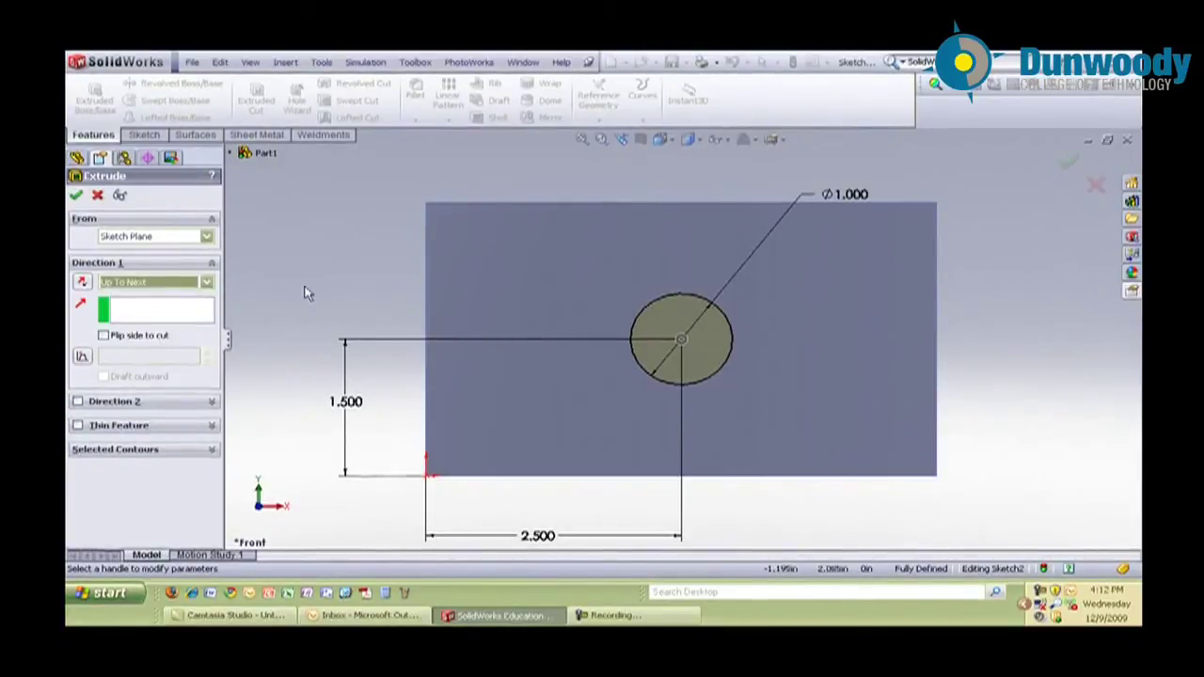
left_click(77, 196)
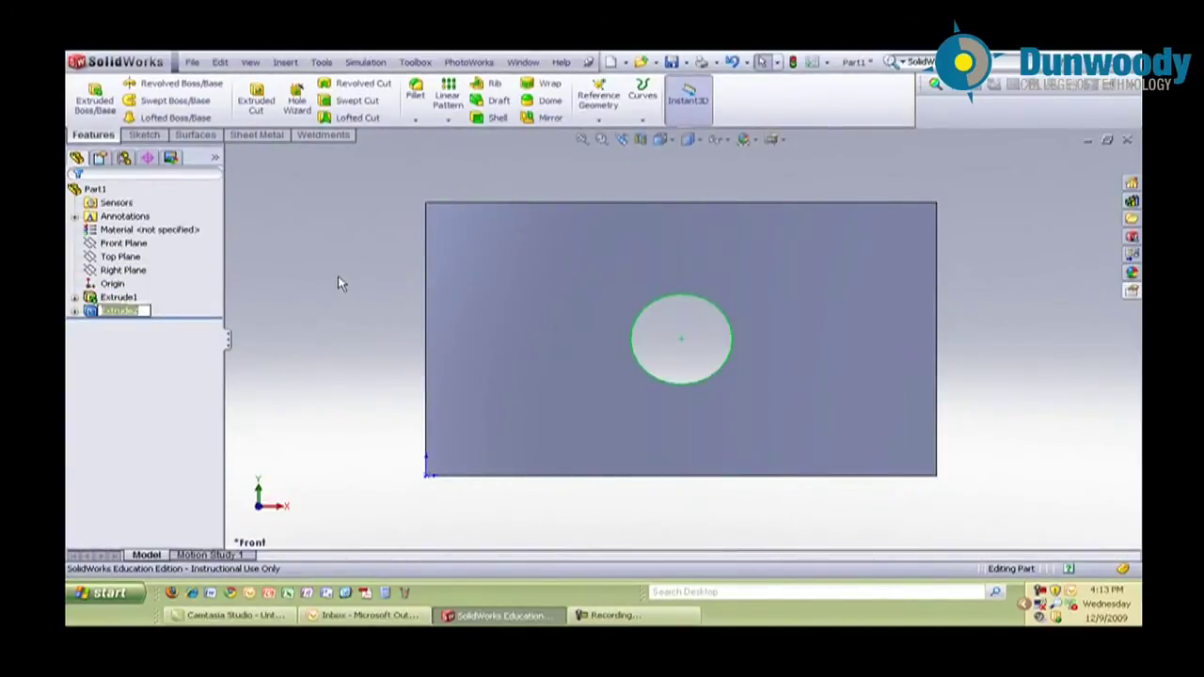
Orbit and zoom the view to show the block and its front-face hole in 3-D
mouse_move(370, 306)
middle_mouse_down()
mouse_move(349, 312)
mouse_move(349, 344)
mouse_move(420, 325)
mouse_move(511, 328)
mouse_move(347, 312)
mouse_move(355, 322)
middle_mouse_up()
scroll(518, 376, "up", 5)
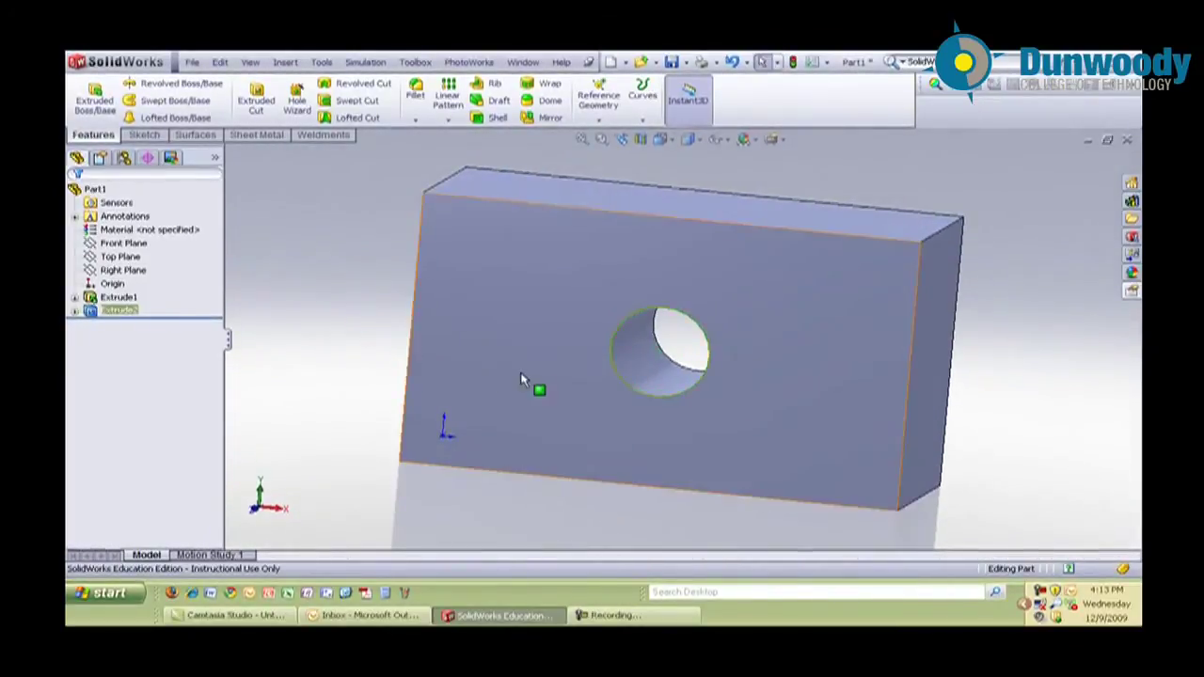
scroll(547, 348, "down", 3)
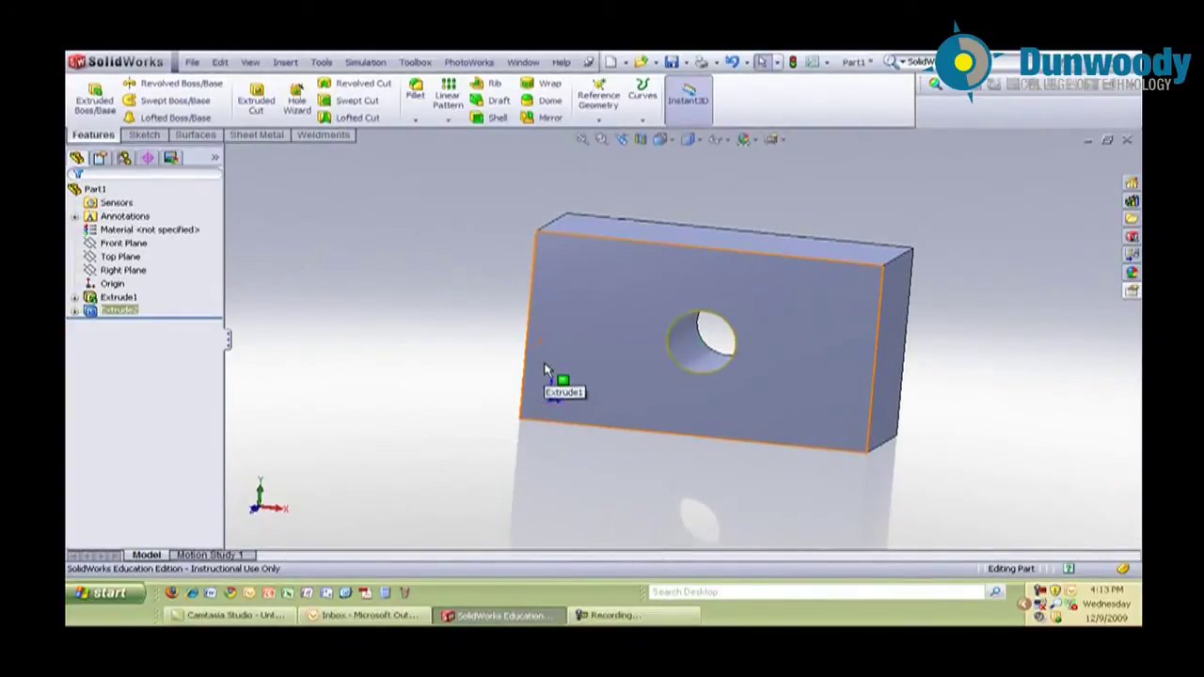